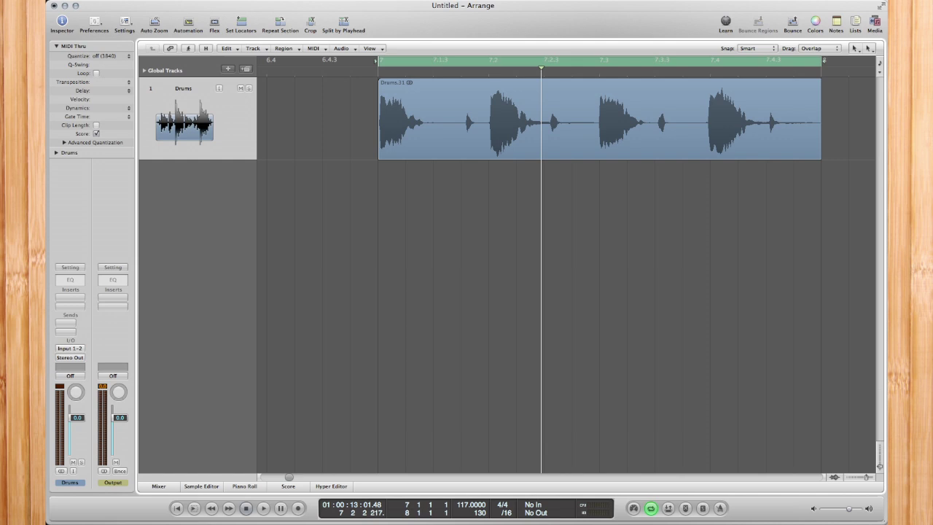
# - Audition the Drums loop, then try Strip Silence thresholds and cancel without stripping
pyautogui.press('space')
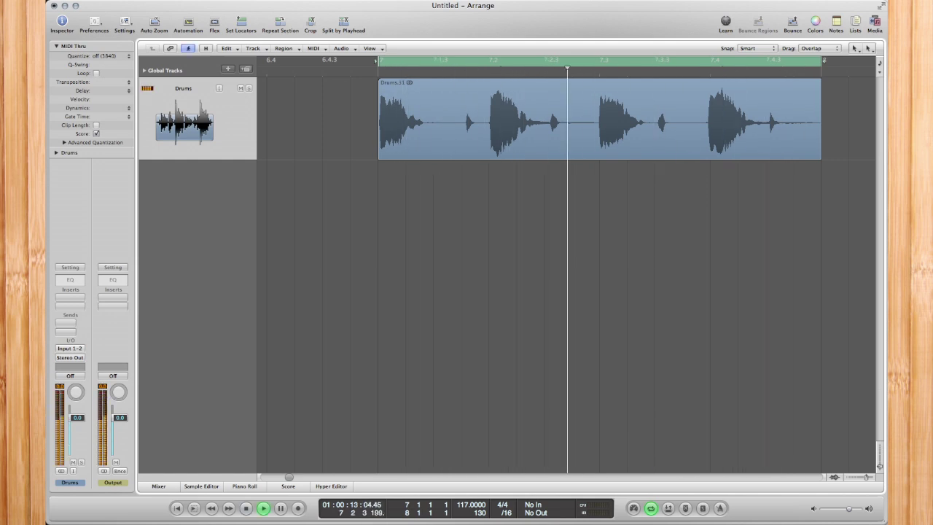
pyautogui.press('space')
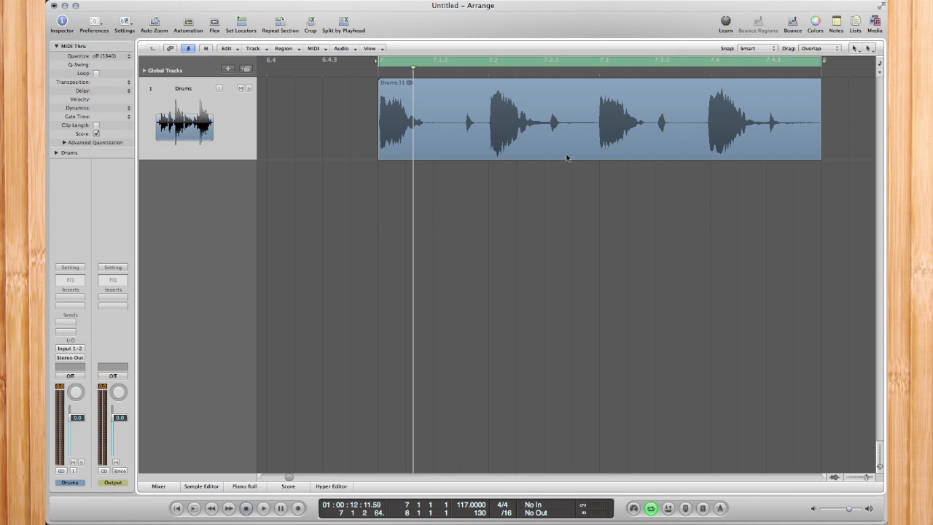
pyautogui.rightClick(574, 127)
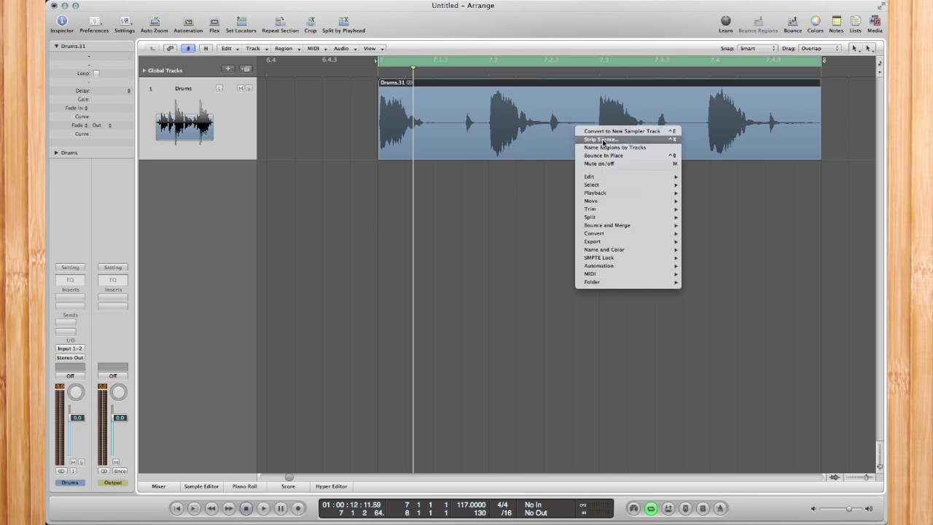
pyautogui.click(602, 140)
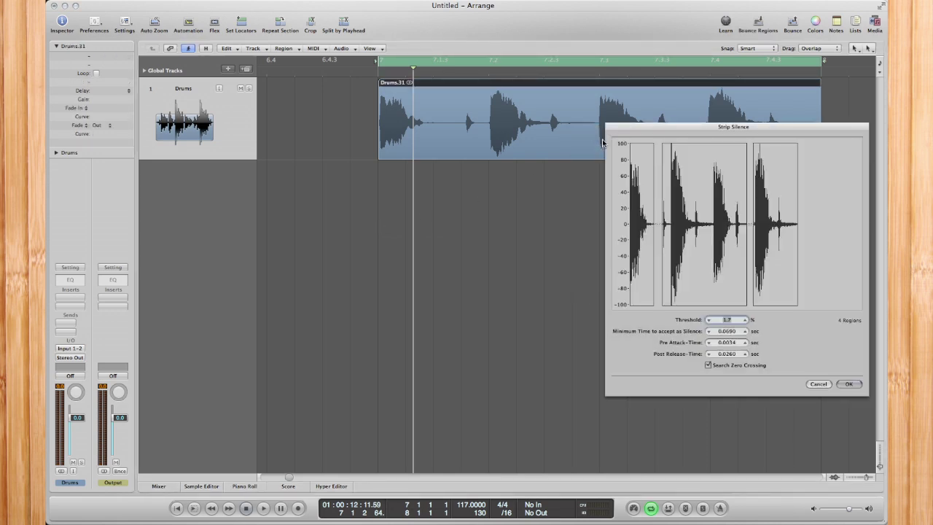
pyautogui.moveTo(726, 323); pyautogui.dragTo(726, 320)
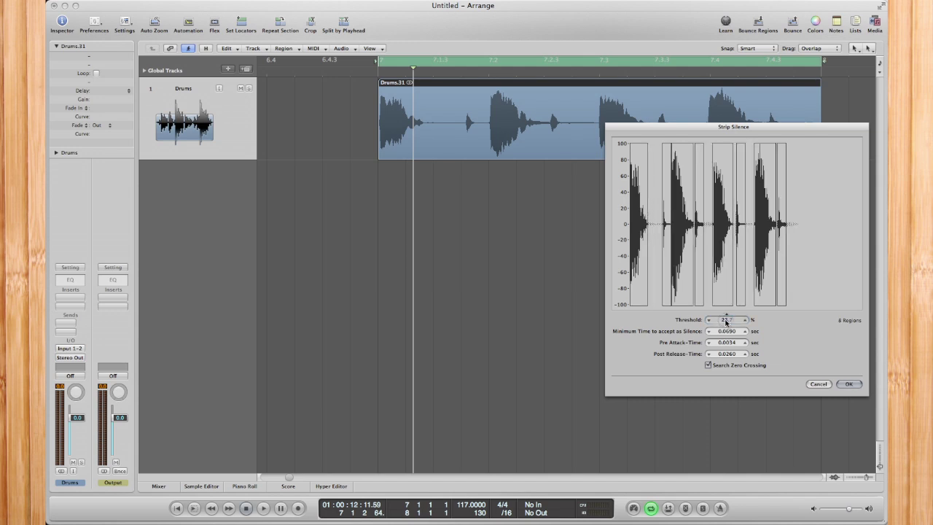
pyautogui.doubleClick(726, 322)
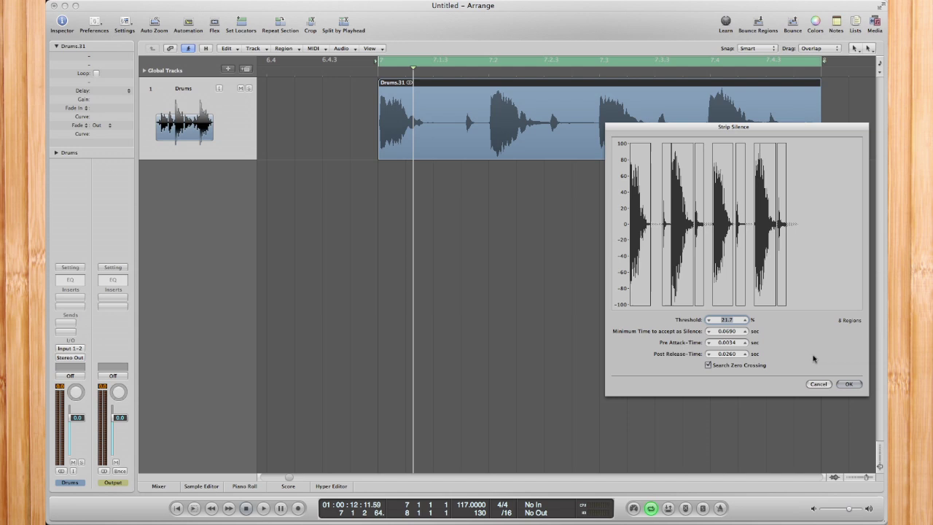
pyautogui.click(819, 384)
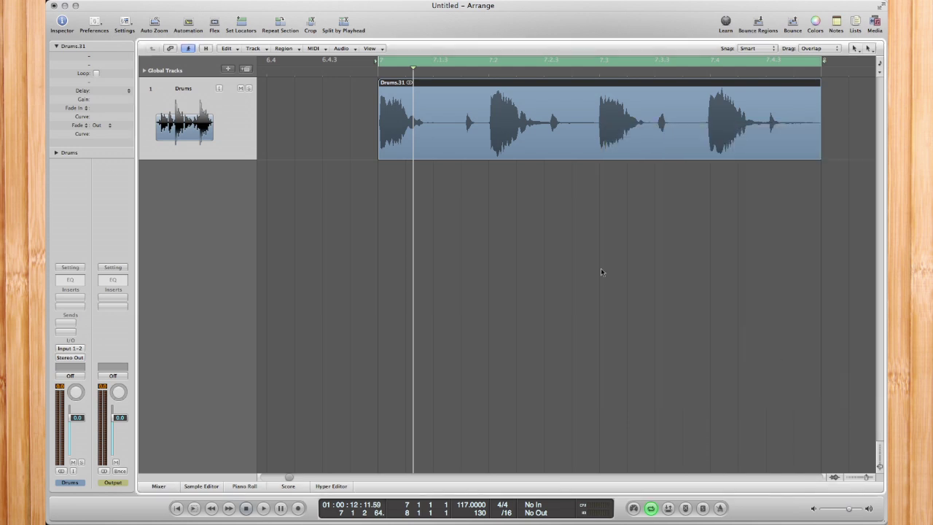
# - Enlarge the Drums track and split the loop with the Scissors tool before each hit
pyautogui.press('Escape')
pyautogui.click(678, 316)
pyautogui.hotkey('ctrl', 'z')
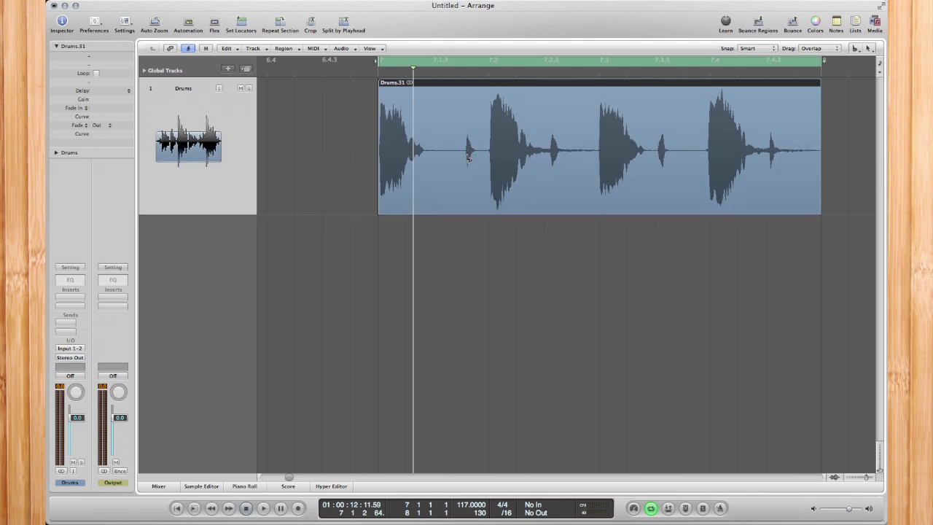
pyautogui.click(466, 156)
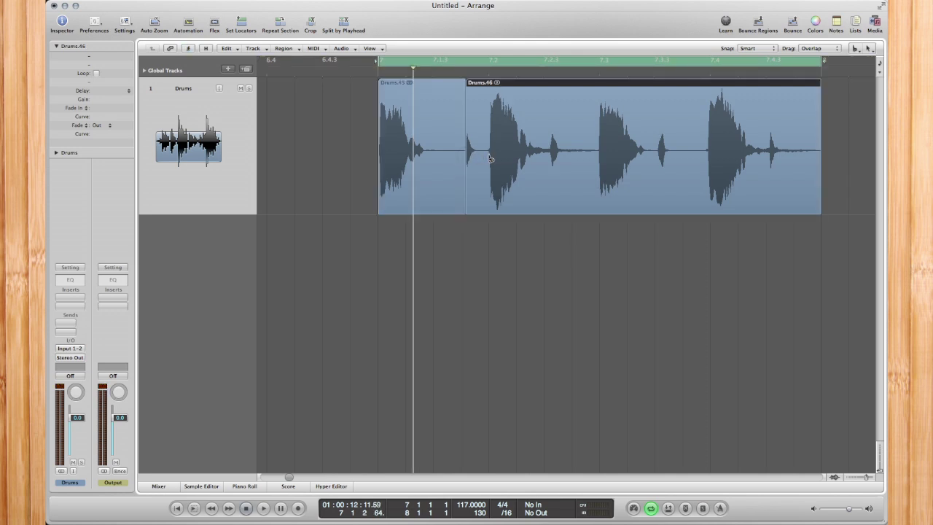
pyautogui.click(489, 157)
pyautogui.click(551, 157)
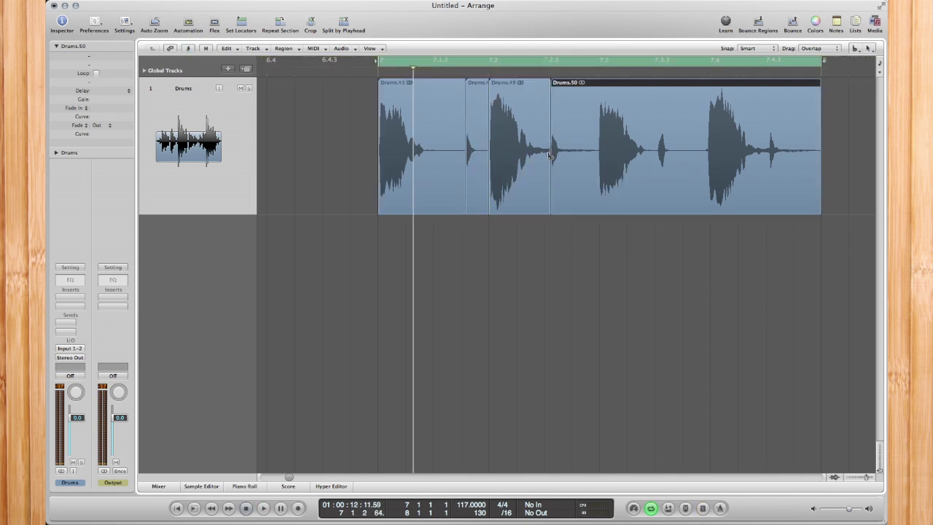
pyautogui.click(600, 157)
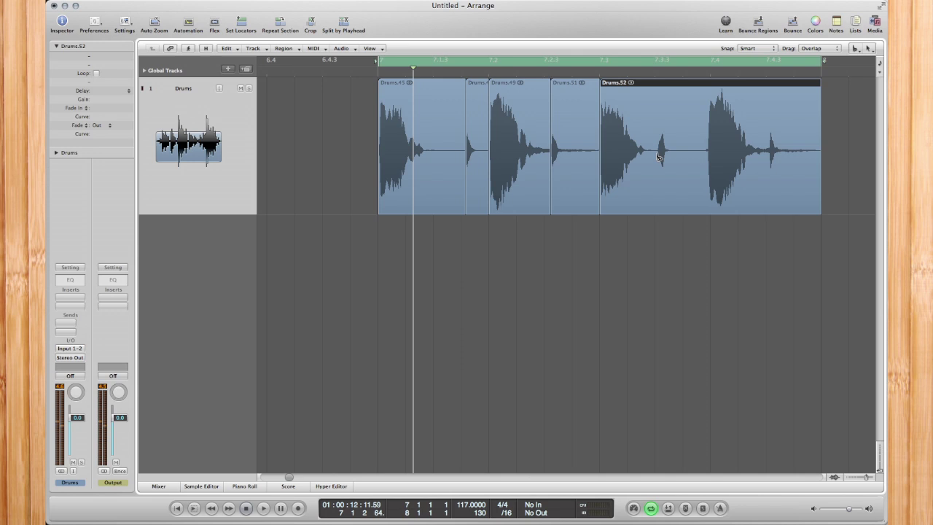
pyautogui.click(659, 157)
pyautogui.click(710, 158)
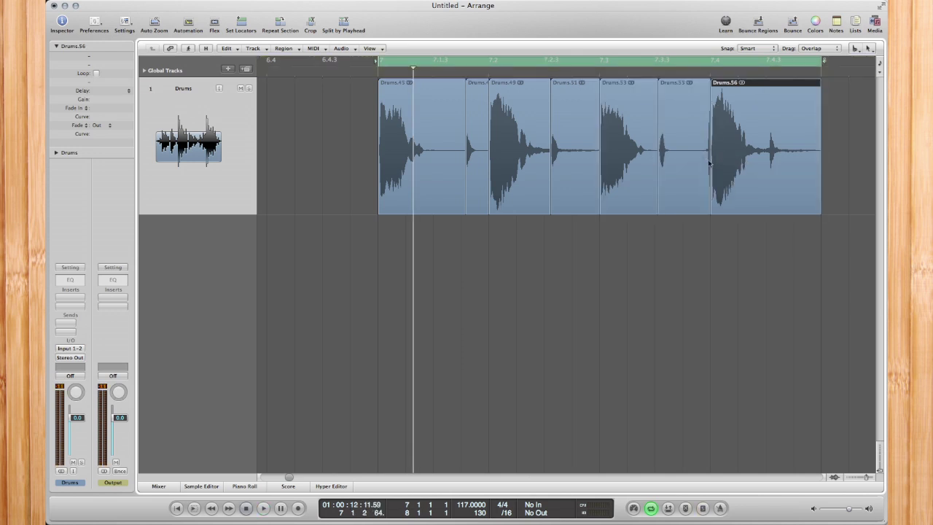
pyautogui.press('super+z')
pyautogui.click(708, 164)
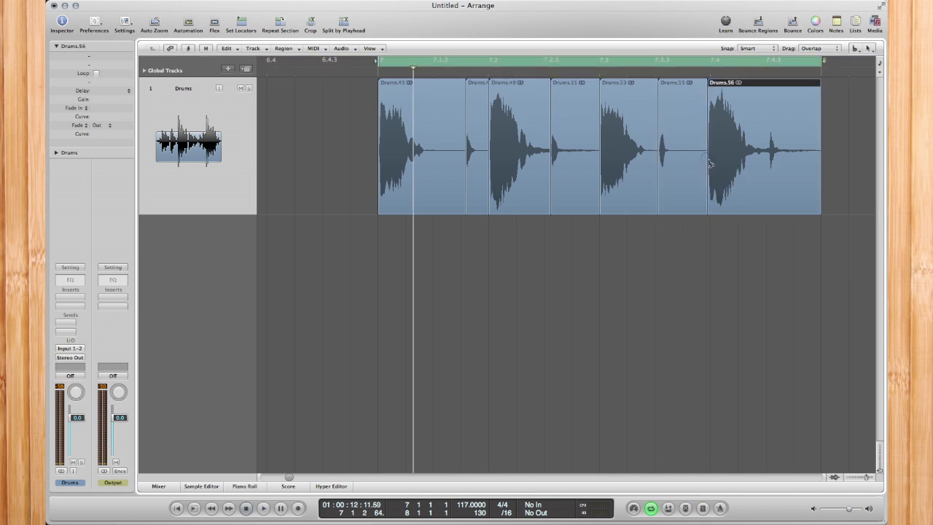
pyautogui.click(771, 156)
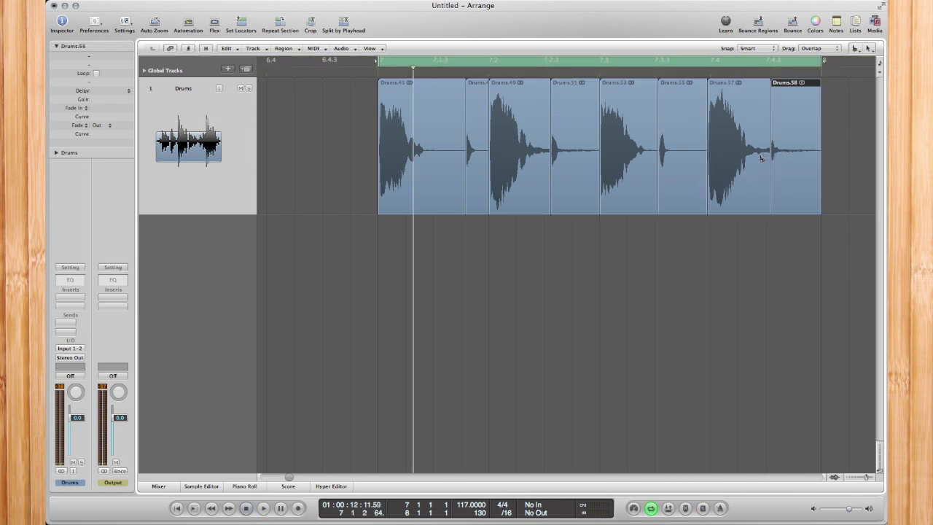
# - Split off and delete the silence after the first hit, then select all remaining regions
pyautogui.click(430, 160)
pyautogui.press('Escape')
pyautogui.click(452, 161)
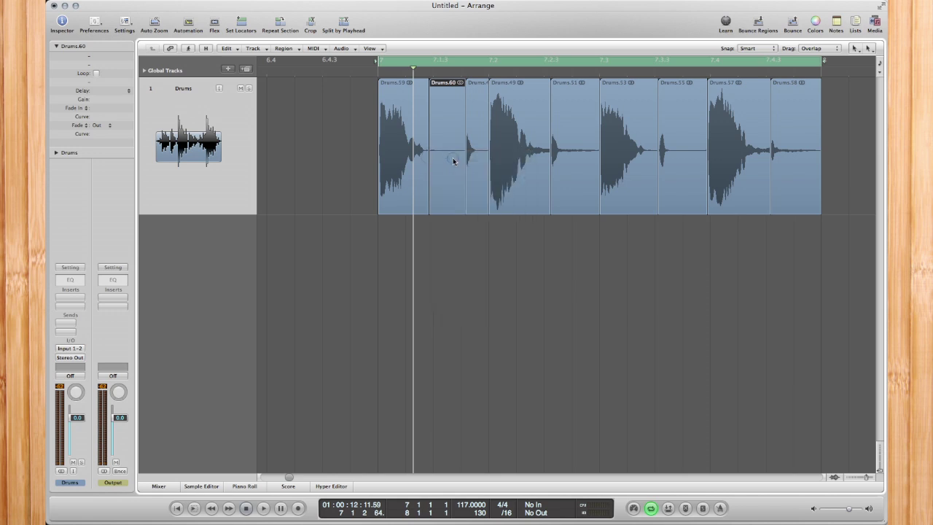
pyautogui.press('BackSpace')
pyautogui.moveTo(359, 149); pyautogui.dragTo(856, 151)
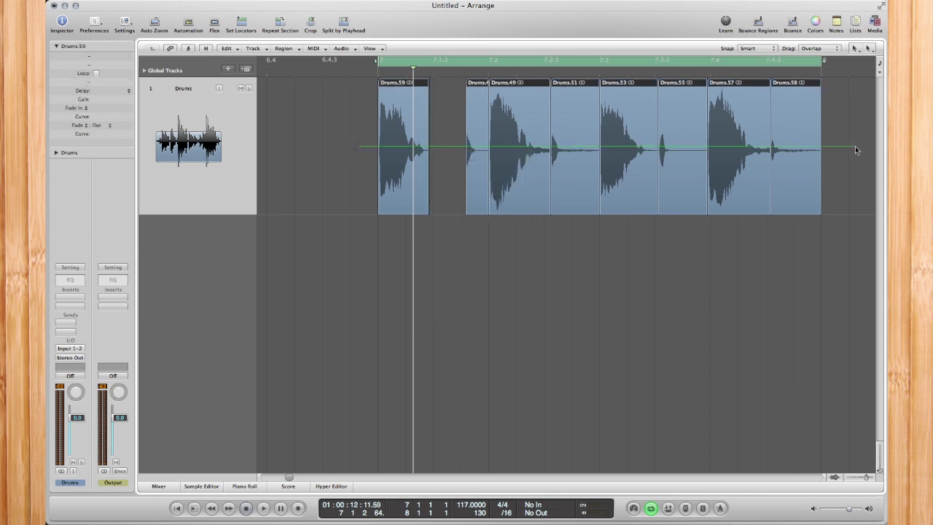
# - Open Convert to New Sampler Track for the selected regions, keeping C0 as the lowest trigger note
pyautogui.rightClick(787, 152)
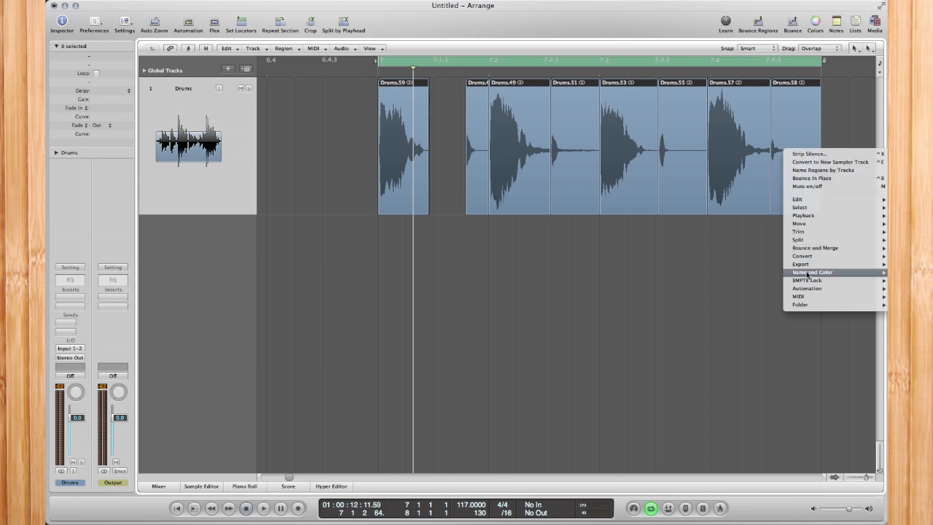
pyautogui.click(654, 255)
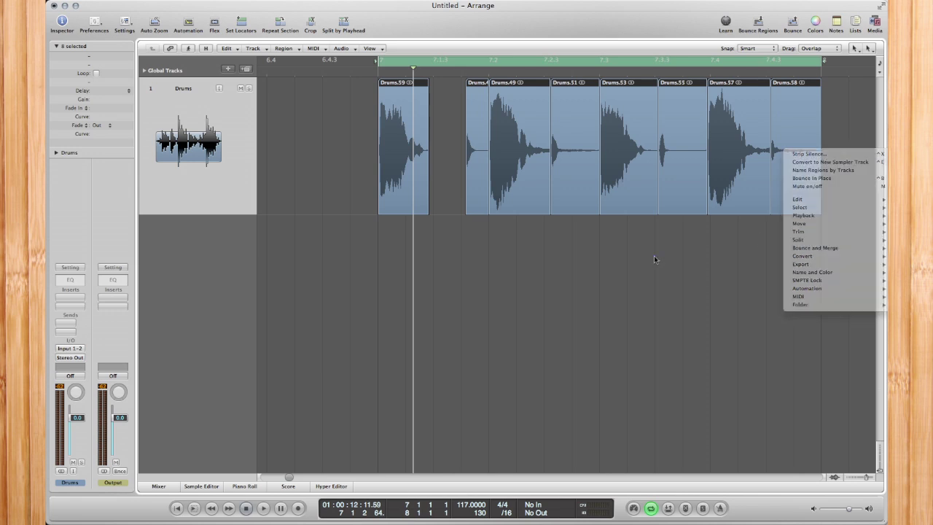
pyautogui.rightClick(579, 167)
pyautogui.moveTo(613, 275)
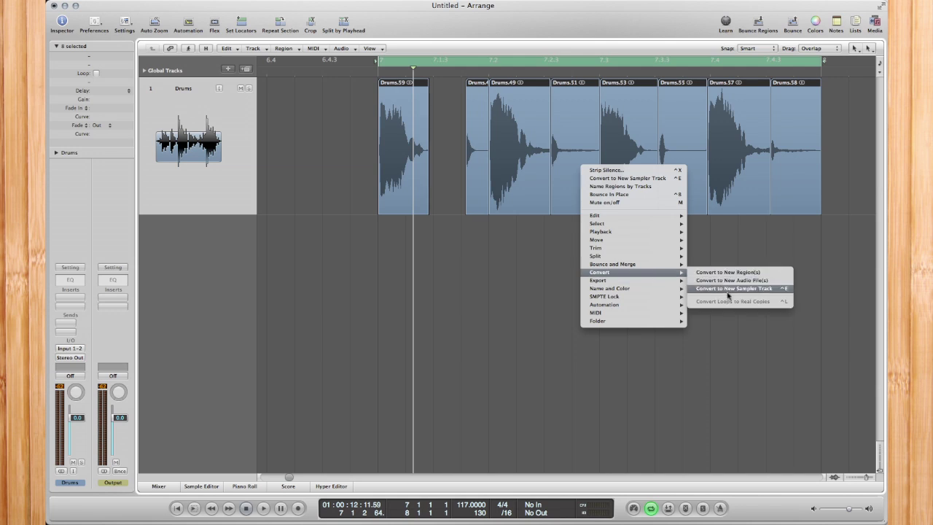
pyautogui.click(724, 289)
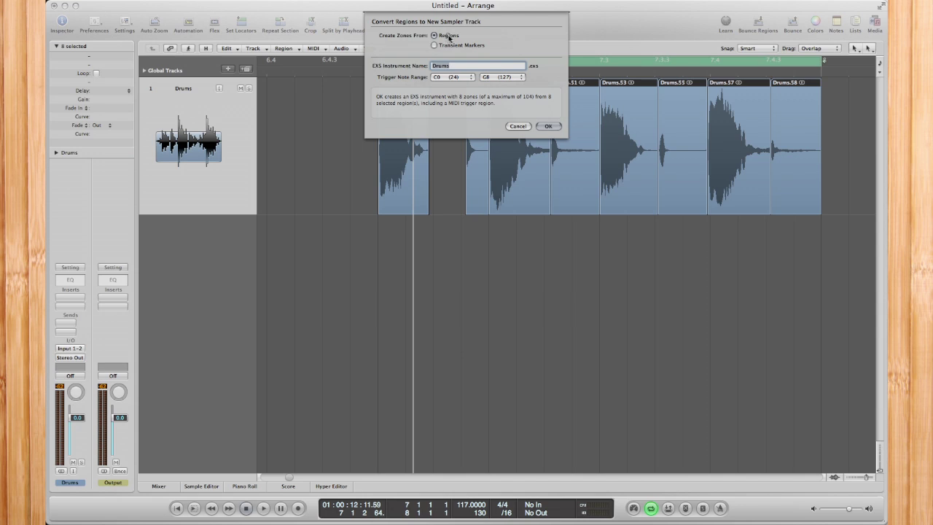
pyautogui.click(453, 77)
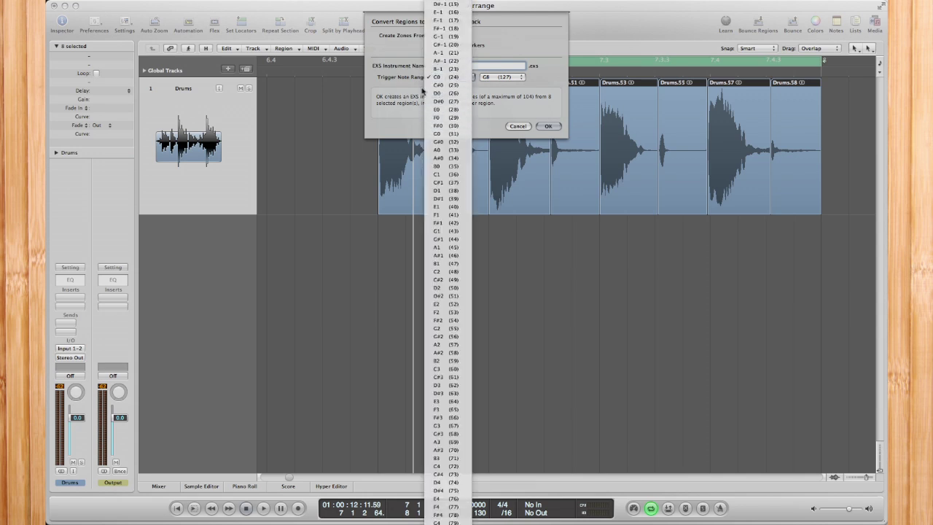
pyautogui.click(452, 77)
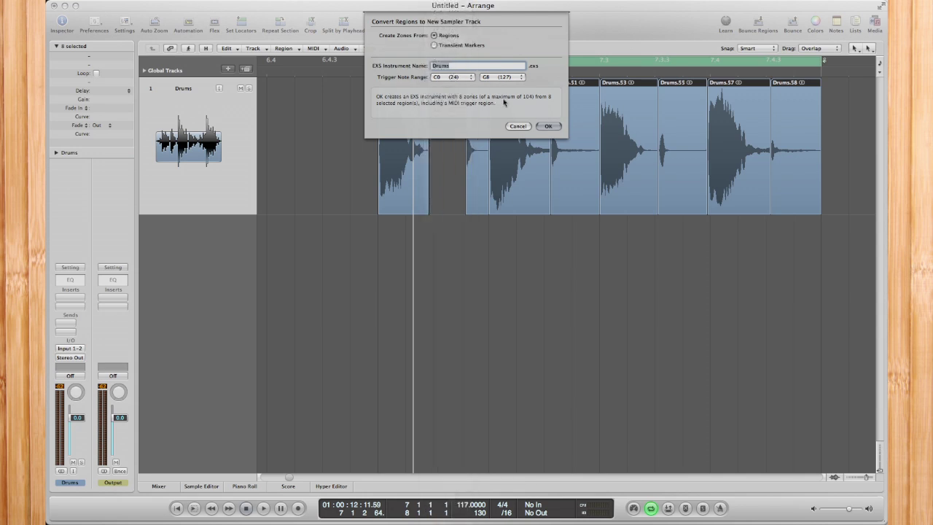
# - Confirm the conversion to a new sampler track and play back the result
pyautogui.click(547, 127)
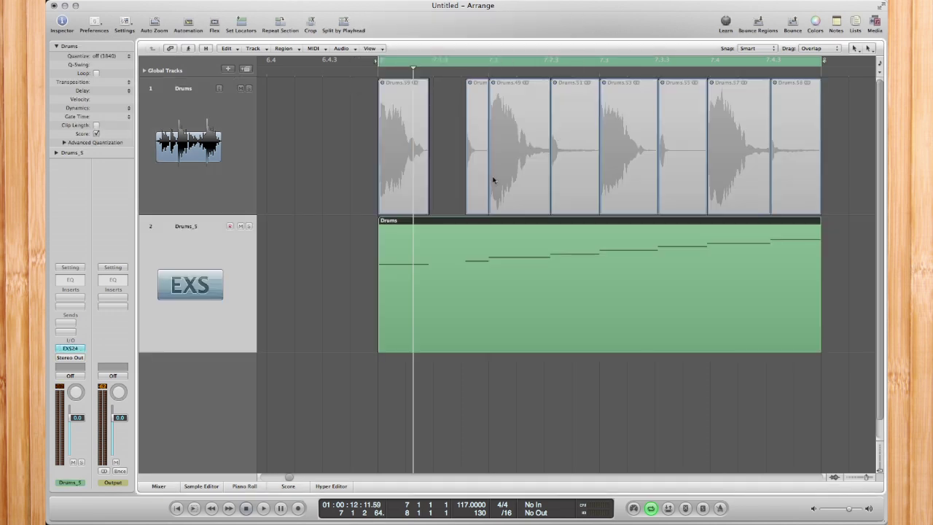
pyautogui.press('space')
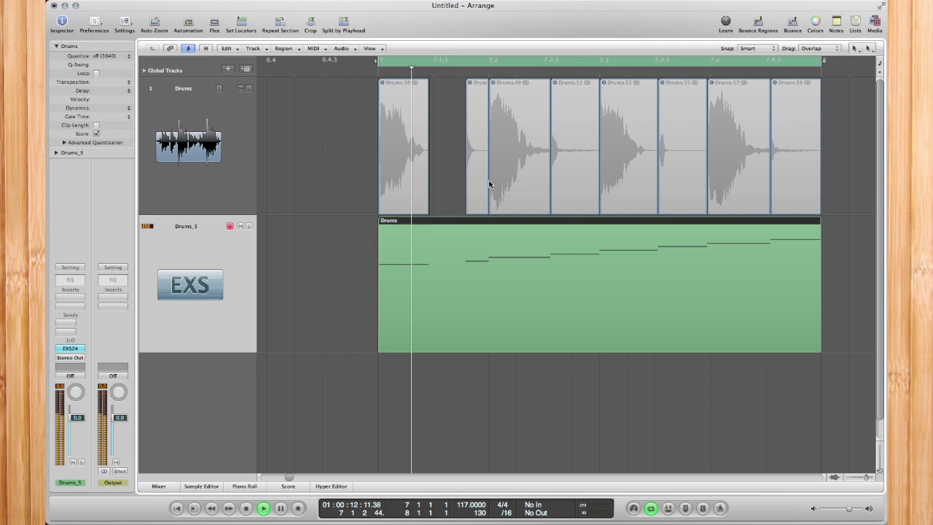
pyautogui.press('space')
# - Audition the drum sounds on C0, D0 and D#0 using Musical Typing
pyautogui.press('super+k')
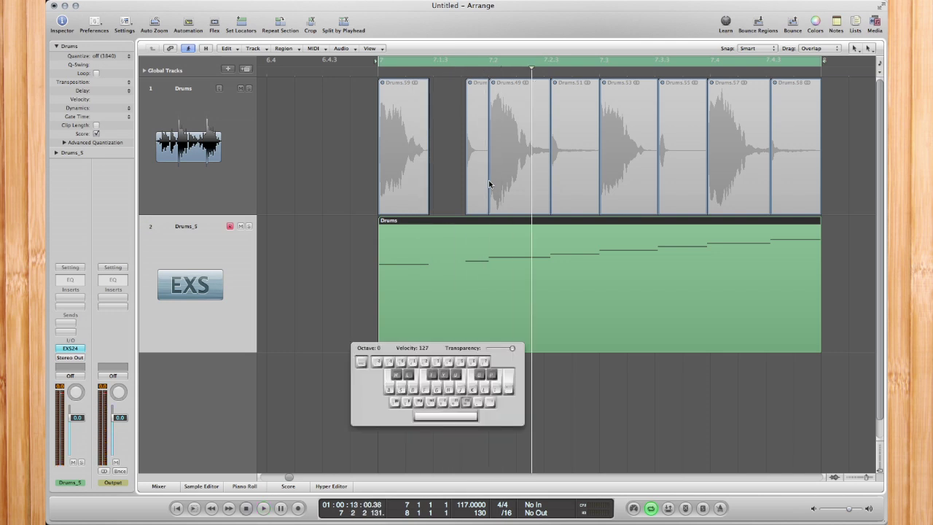
pyautogui.press('3')
pyautogui.press('e')
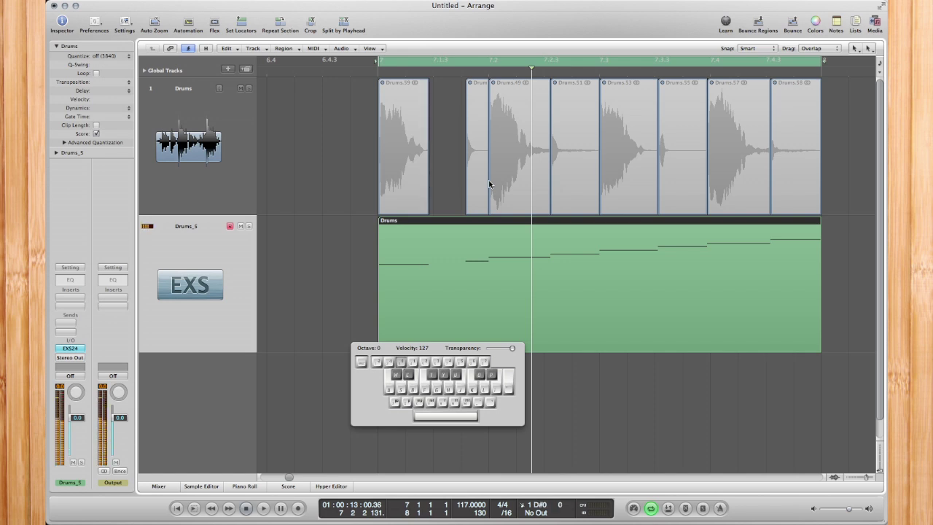
pyautogui.press('a')
pyautogui.press('s')
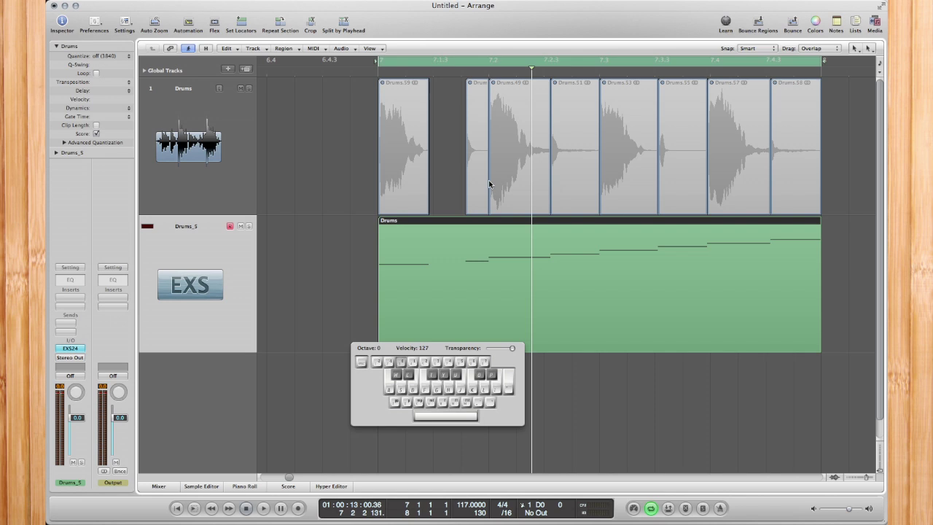
pyautogui.press('super+k')
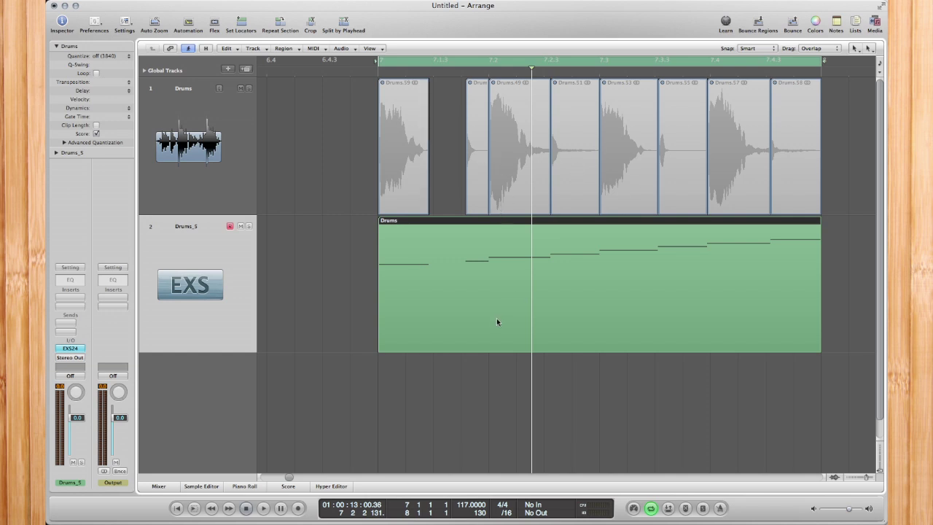
# - Delete the Drums MIDI region and seven slices, then extend Drums.59 across the whole loop
pyautogui.press('Delete')
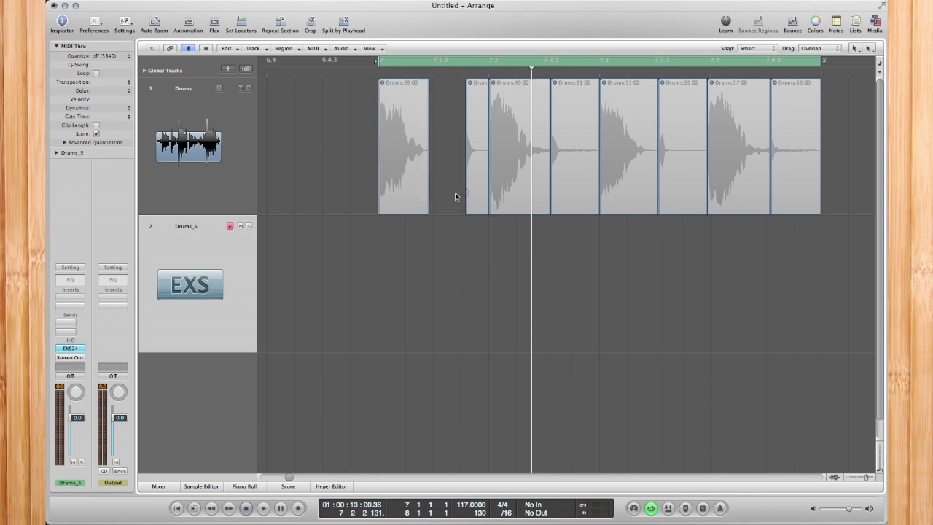
pyautogui.moveTo(455, 193); pyautogui.dragTo(823, 179)
pyautogui.press('Delete')
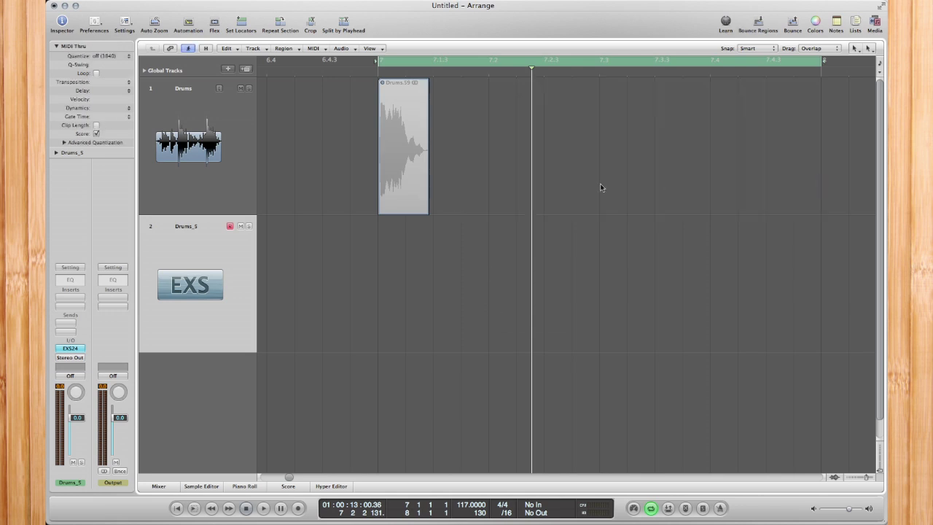
pyautogui.click(420, 207)
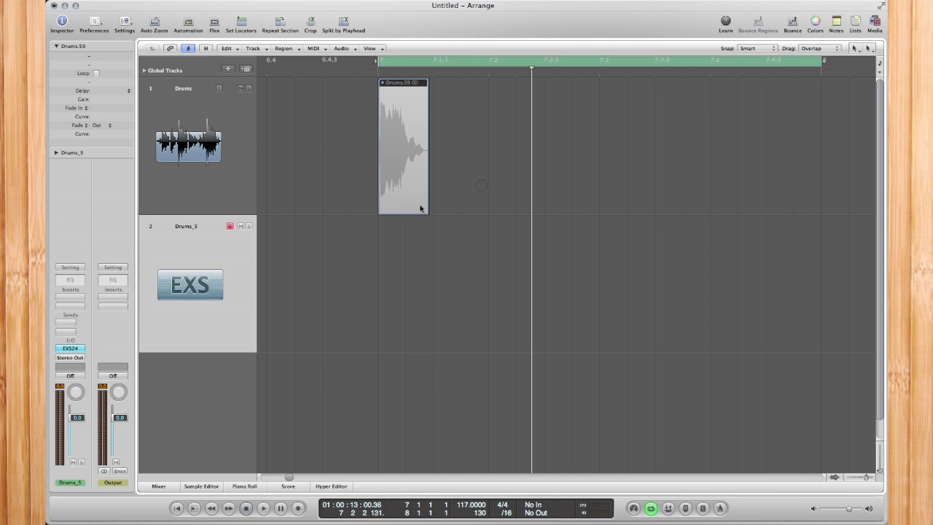
pyautogui.moveTo(429, 214); pyautogui.dragTo(821, 215)
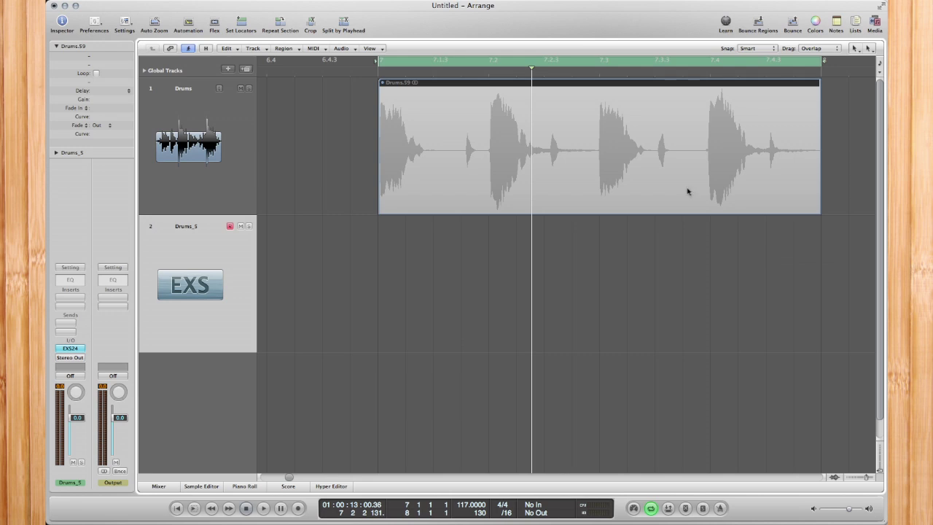
# - Open Drums.59 in the Sample Editor with the Audio to MIDI Groove Template panel showing
pyautogui.doubleClick(653, 174)
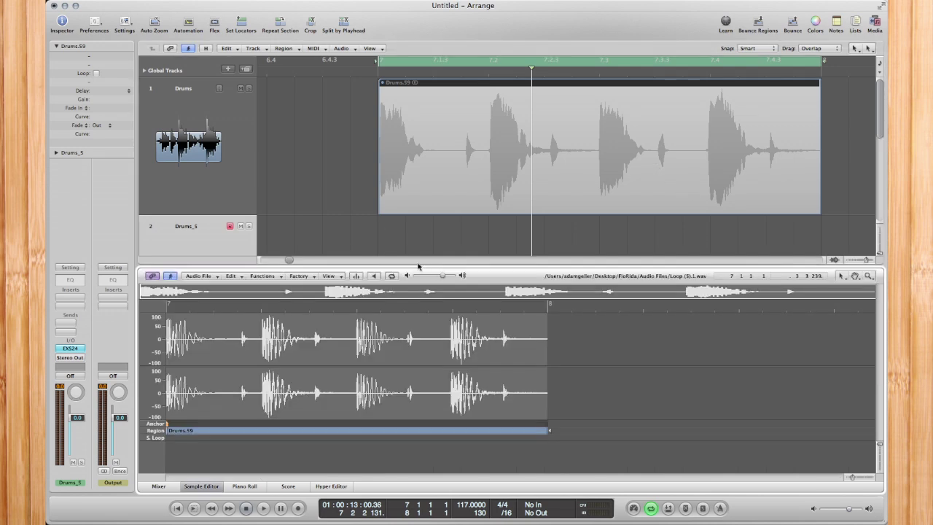
pyautogui.click(295, 276)
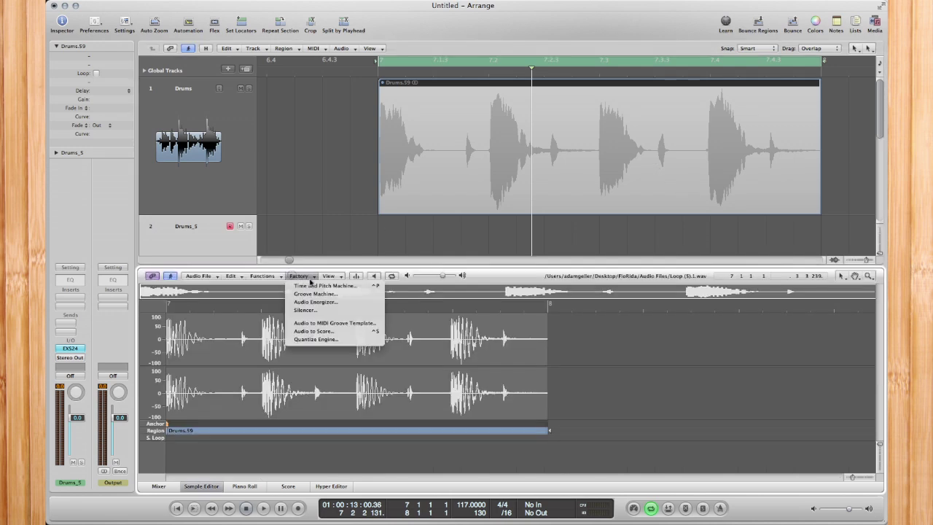
pyautogui.click(335, 325)
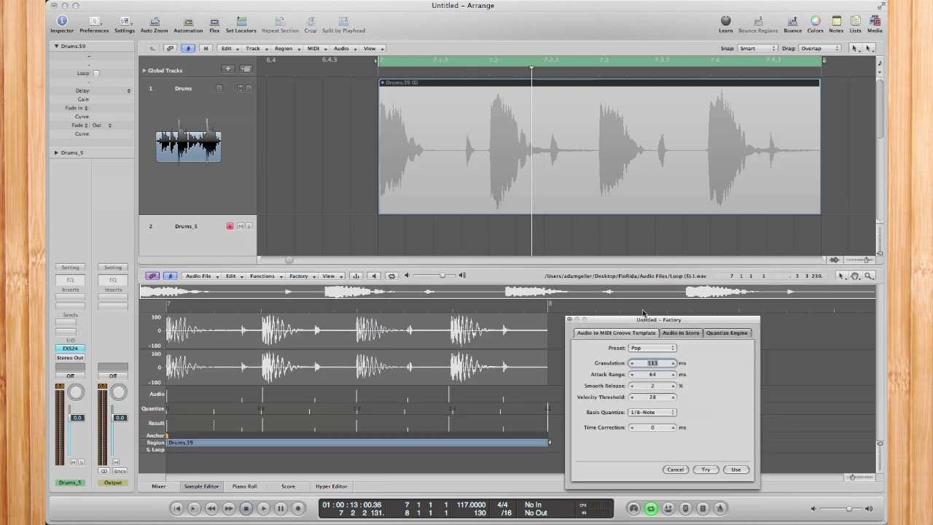
pyautogui.moveTo(645, 320); pyautogui.dragTo(545, 119)
pyautogui.hscroll(5, 436, 263)
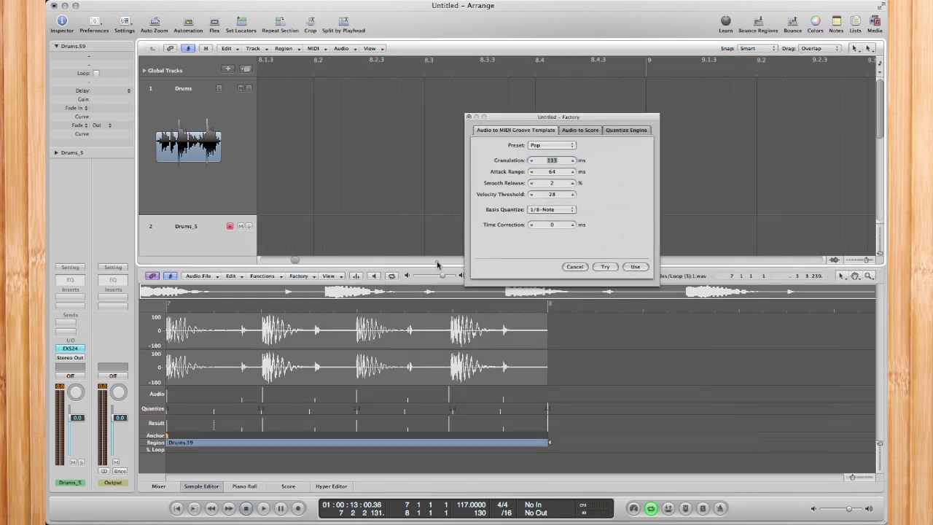
pyautogui.hscroll(-5, 433, 264)
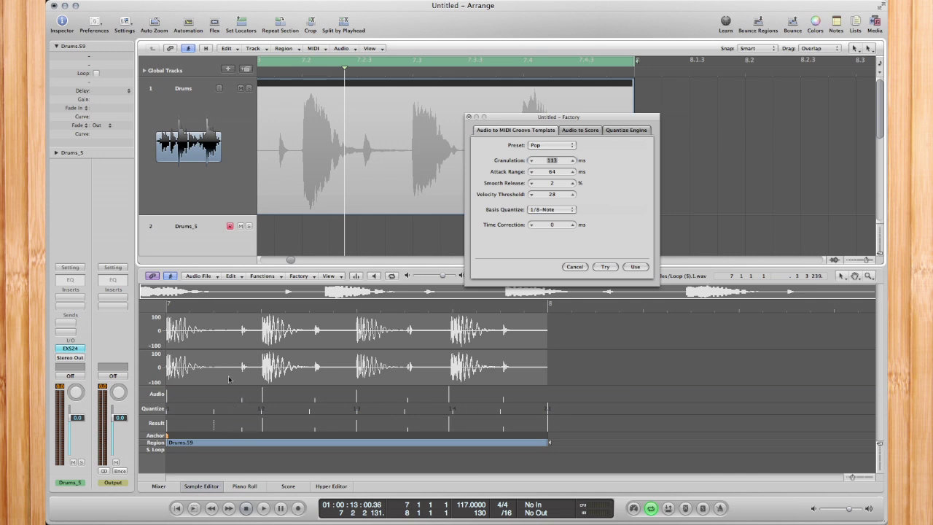
# - Set Granulation to 63 ms and Basis Quantize to 1/4-Note, keeping the Pop preset
pyautogui.click(552, 162)
pyautogui.moveTo(551, 167); pyautogui.dragTo(552, 165)
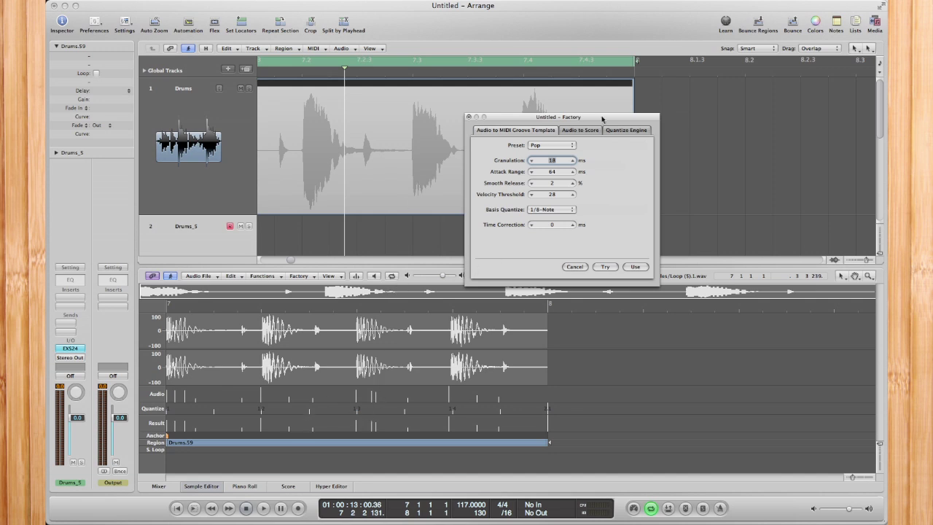
pyautogui.moveTo(553, 164); pyautogui.dragTo(552, 164)
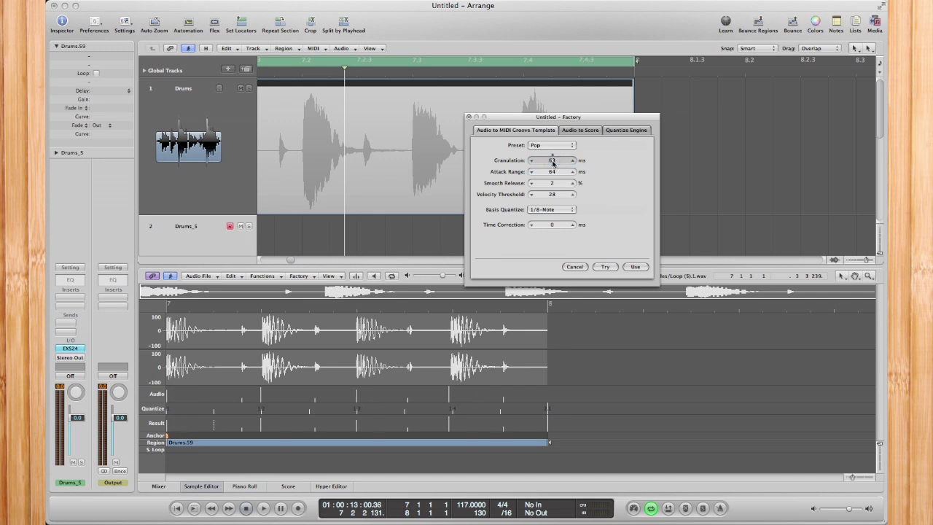
pyautogui.click(548, 211)
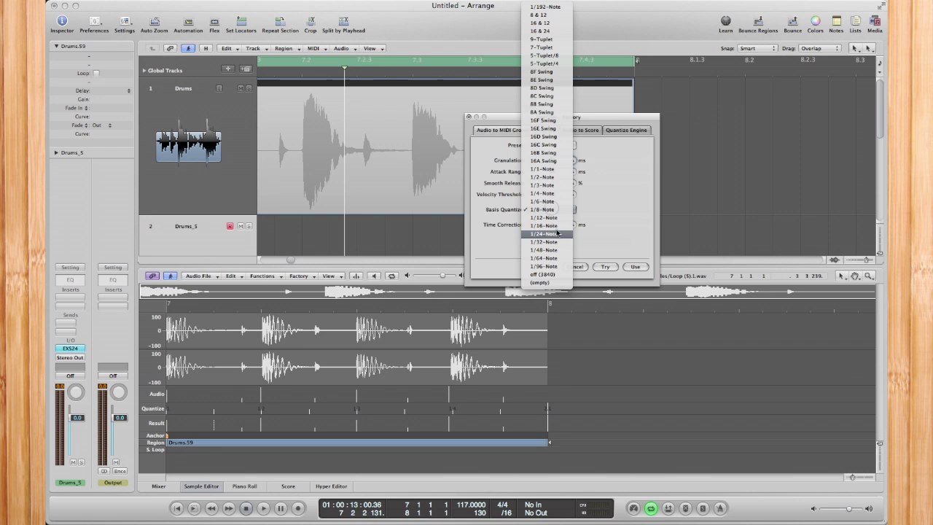
pyautogui.click(557, 217)
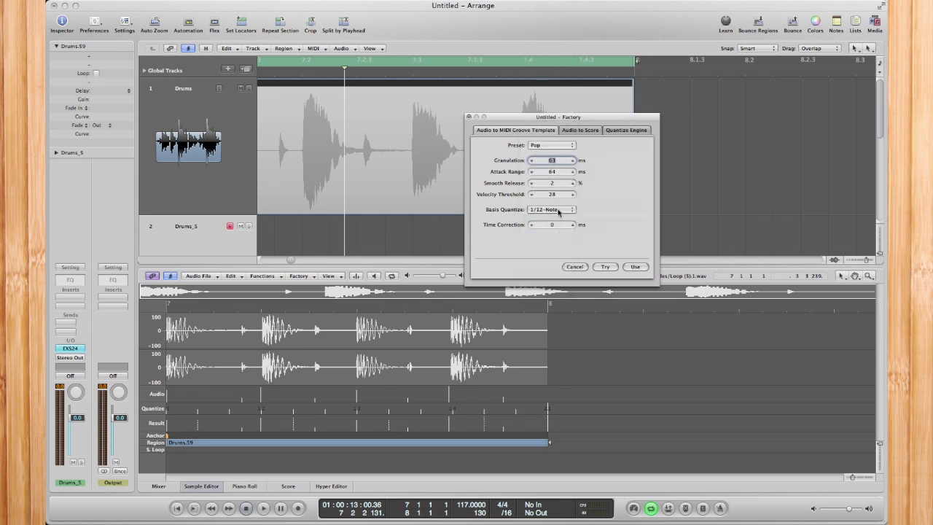
pyautogui.click(559, 211)
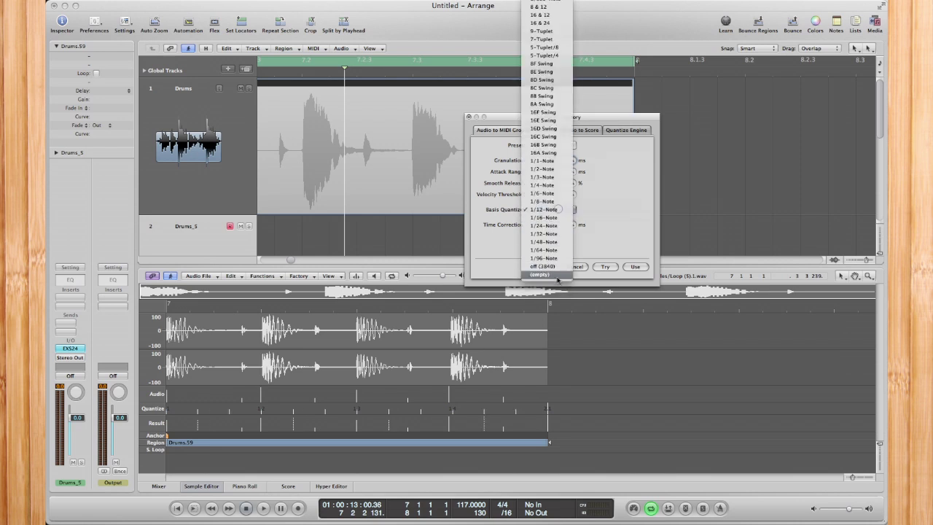
pyautogui.click(543, 186)
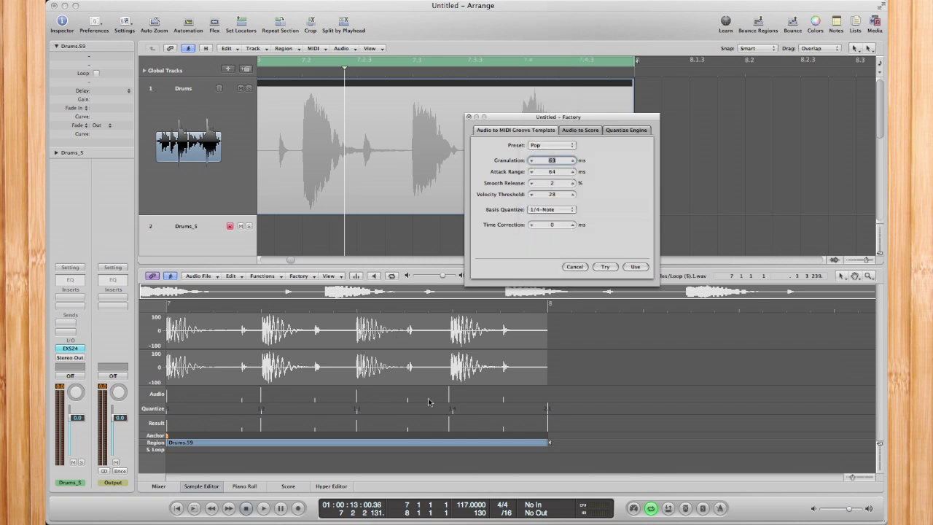
pyautogui.click(553, 149)
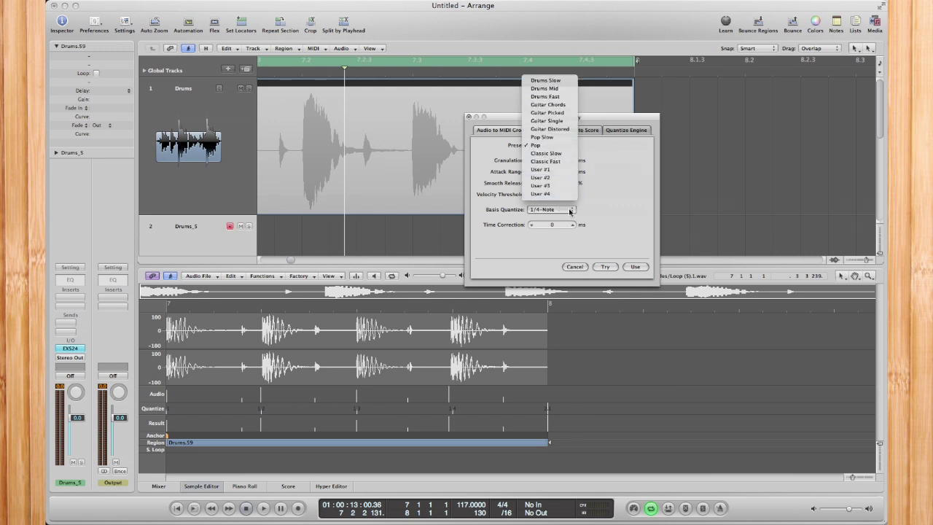
pyautogui.click(612, 175)
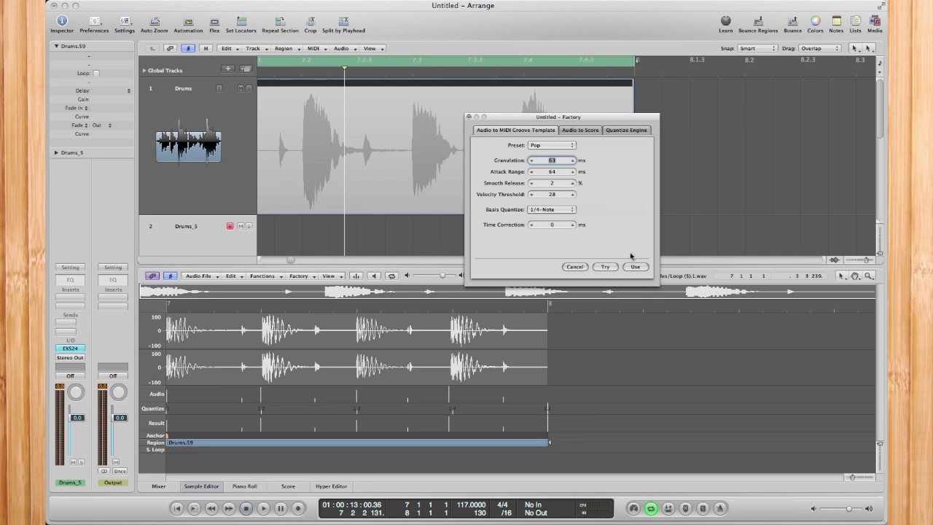
# - Target the Drums_5 sampler track and apply the groove template to create Loop (5).1
pyautogui.scroll(-5, 318, 218)
pyautogui.scroll(2, 340, 208)
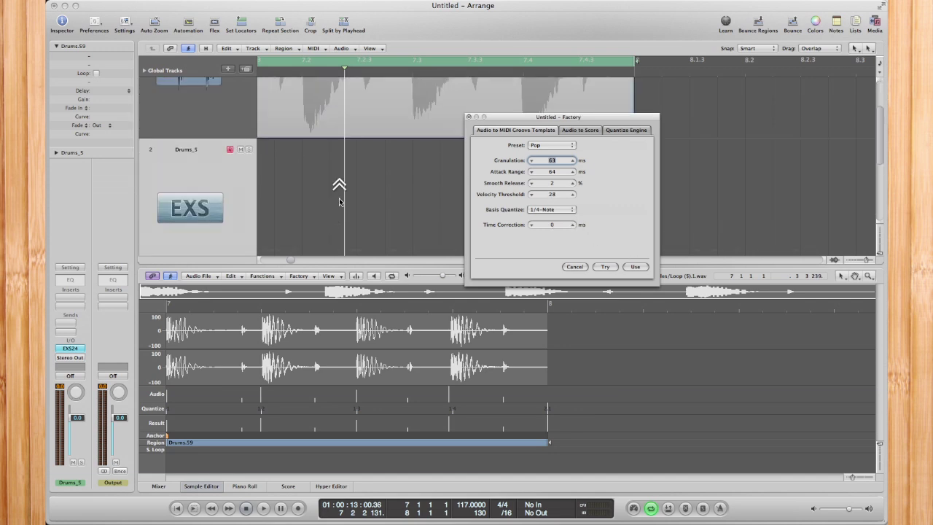
pyautogui.hscroll(-2, 325, 202)
pyautogui.click(207, 190)
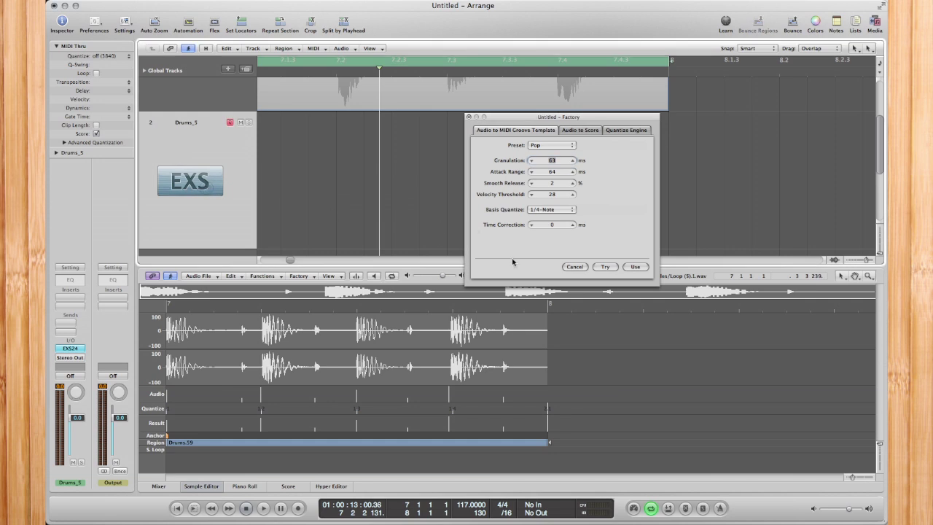
pyautogui.click(634, 267)
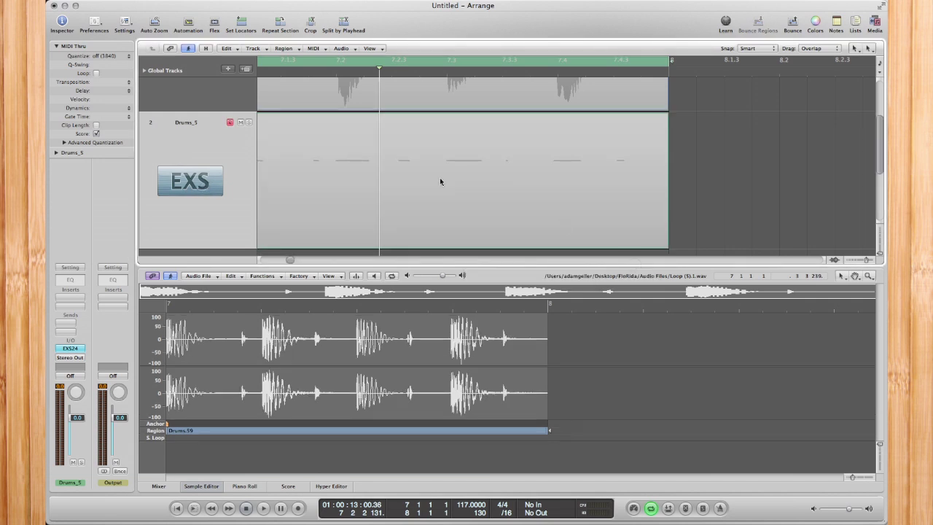
pyautogui.press('z')
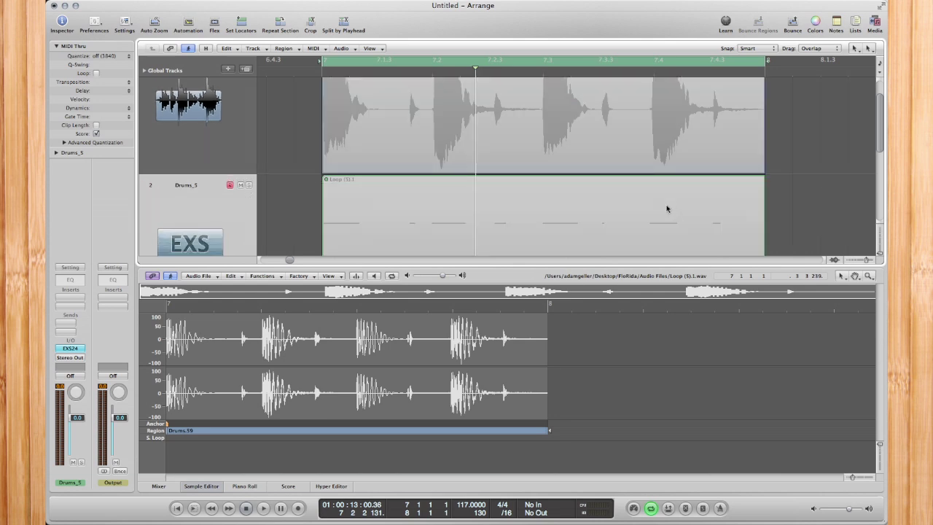
# - Move all eight notes of Loop (5).1 from C3 down to C0 and play it back
pyautogui.click(640, 205)
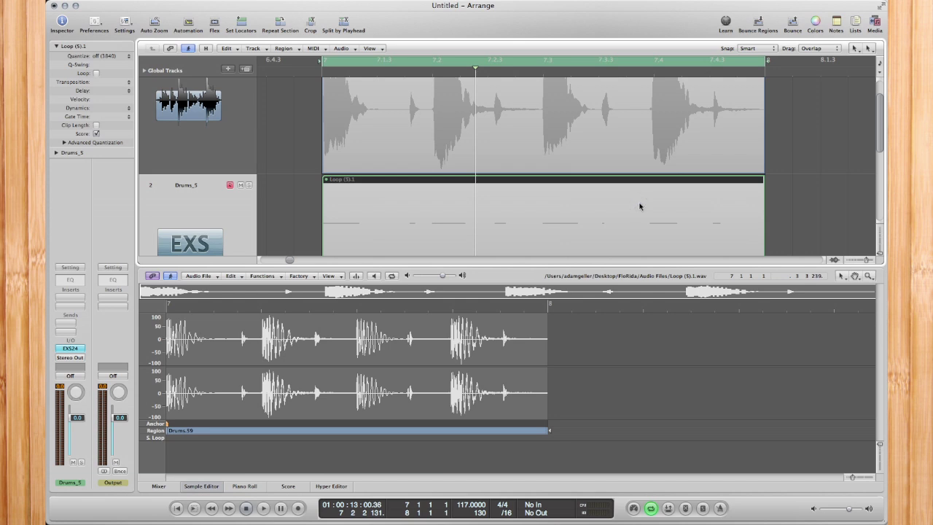
pyautogui.doubleClick(639, 206)
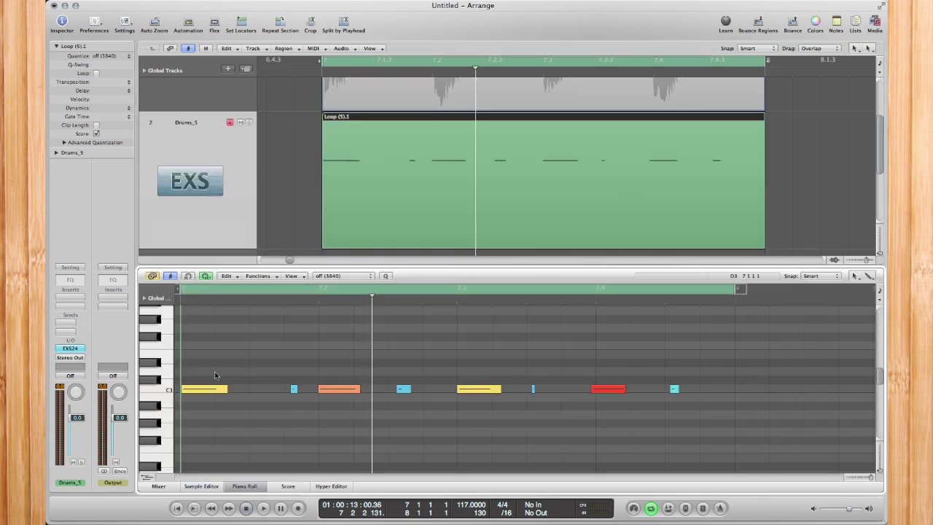
pyautogui.moveTo(210, 373); pyautogui.dragTo(742, 411)
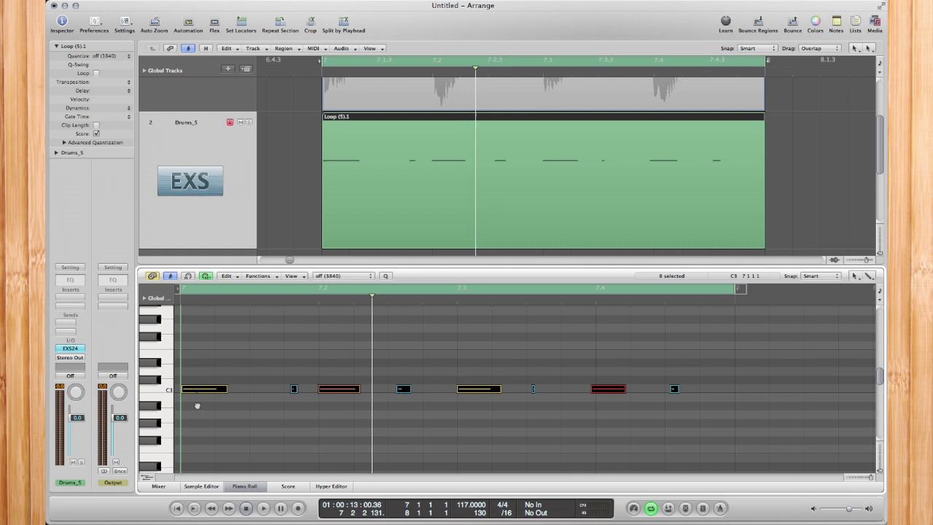
pyautogui.moveTo(195, 393)
pyautogui.mouseDown()
pyautogui.moveTo(200, 470)
pyautogui.moveTo(206, 387)
pyautogui.moveTo(215, 454)
pyautogui.moveTo(210, 399)
pyautogui.moveTo(196, 401)
pyautogui.mouseUp()
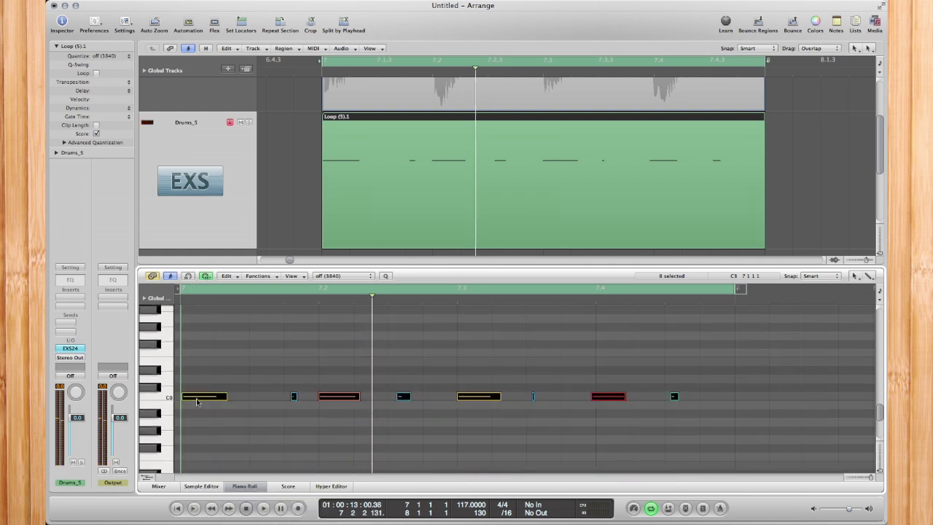
pyautogui.press('space')
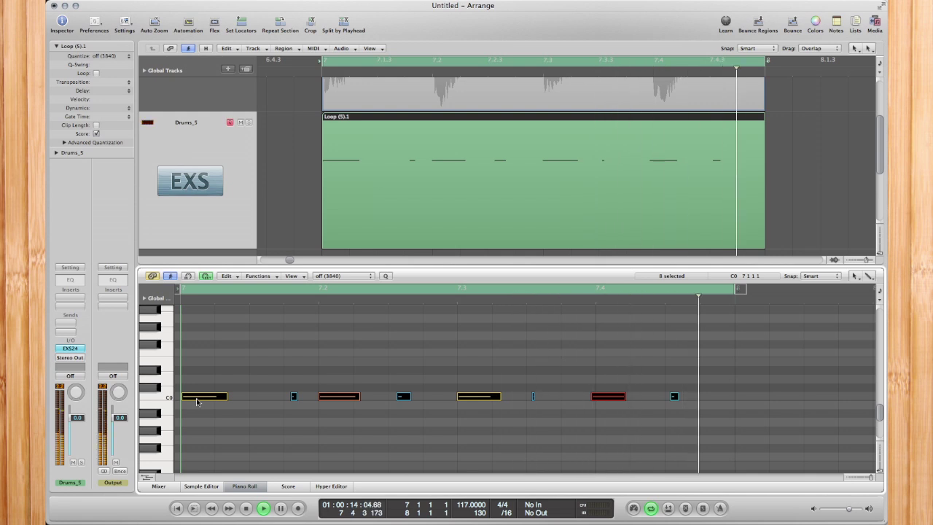
pyautogui.press('space')
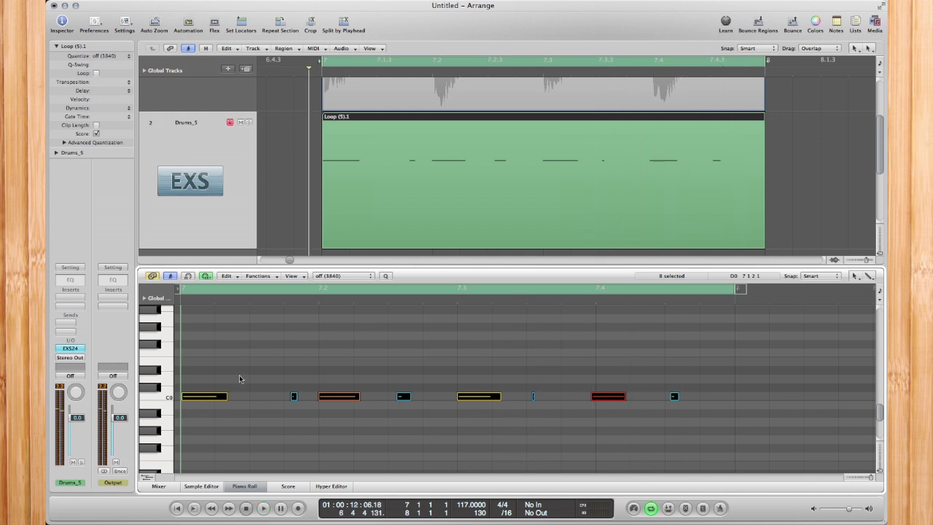
# - Raise the orange and red notes two semitones to D0 and audition the loop
pyautogui.click(339, 371)
pyautogui.click(196, 398)
pyautogui.click(478, 398)
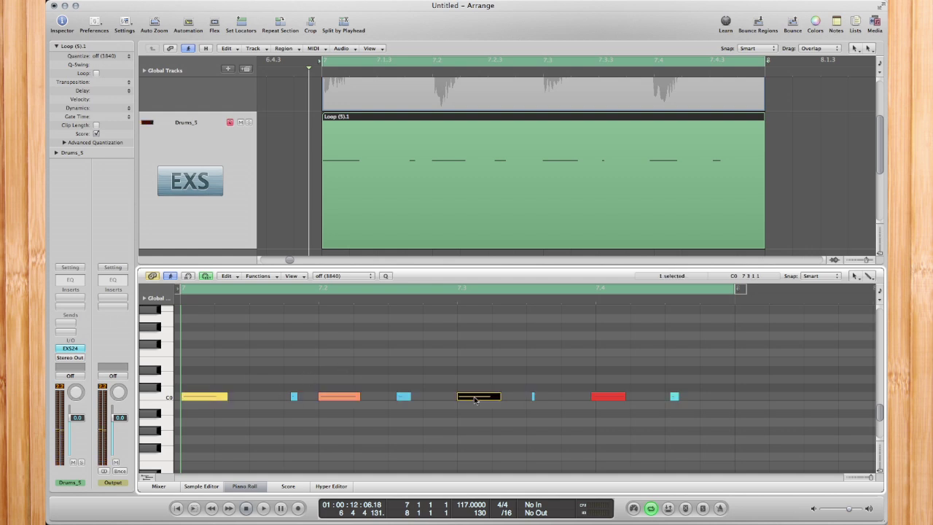
pyautogui.click(329, 398)
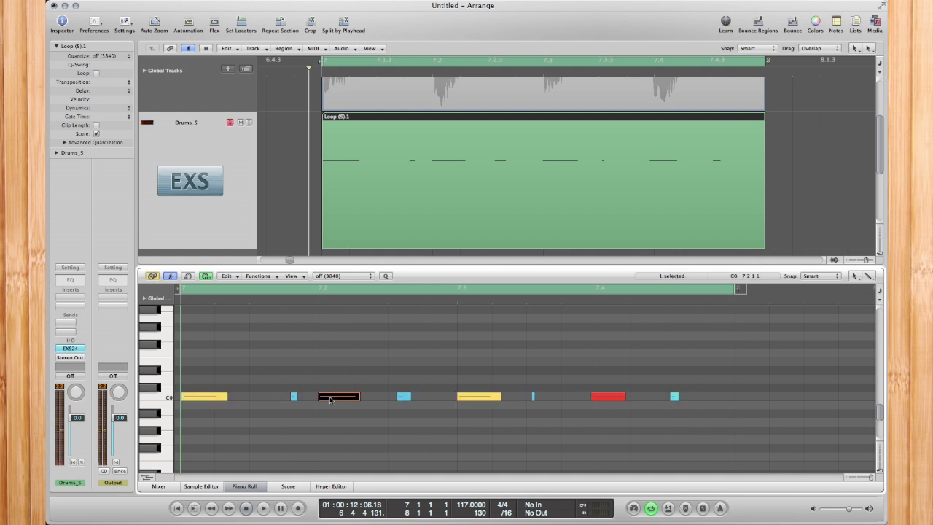
pyautogui.press('capslock')
pyautogui.click(610, 399)
pyautogui.press('capslock')
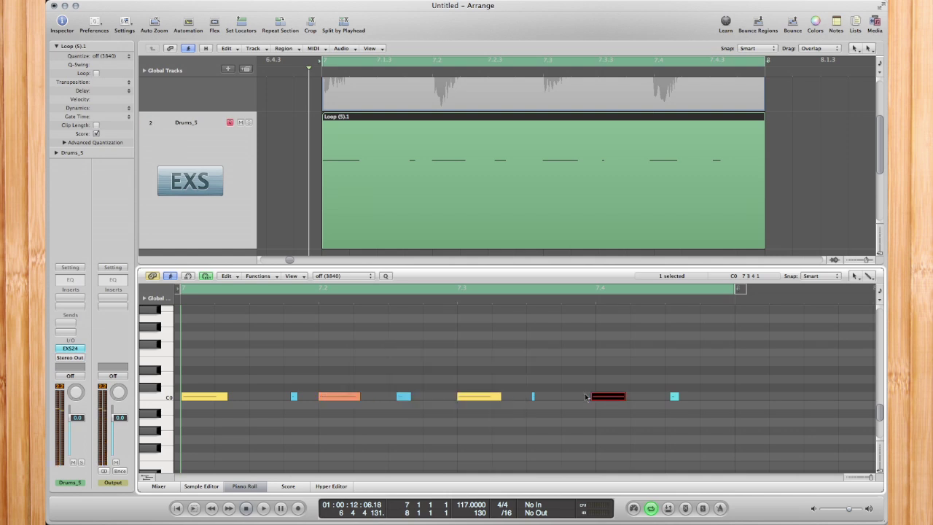
pyautogui.keyDown('shift'); pyautogui.click(354, 398); pyautogui.keyUp('shift')
pyautogui.moveTo(343, 401); pyautogui.dragTo(341, 381)
pyautogui.press('space')
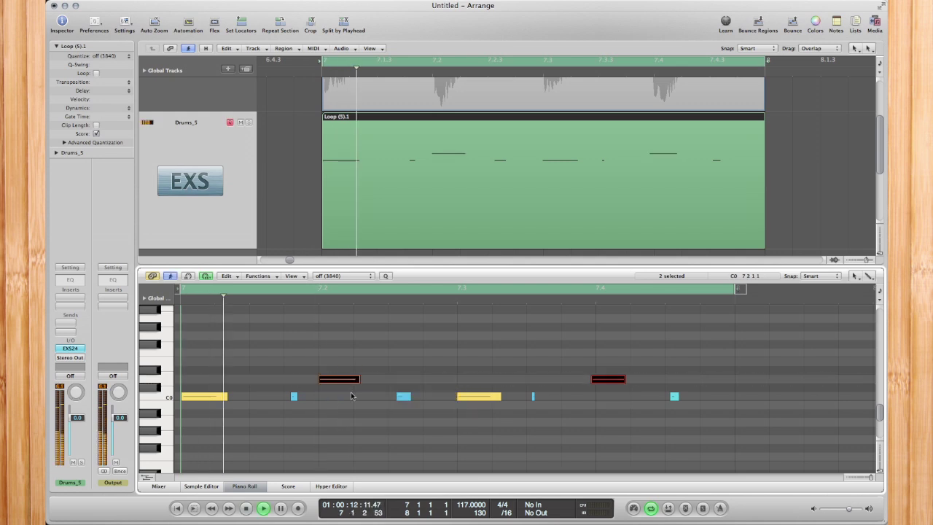
pyautogui.press('space')
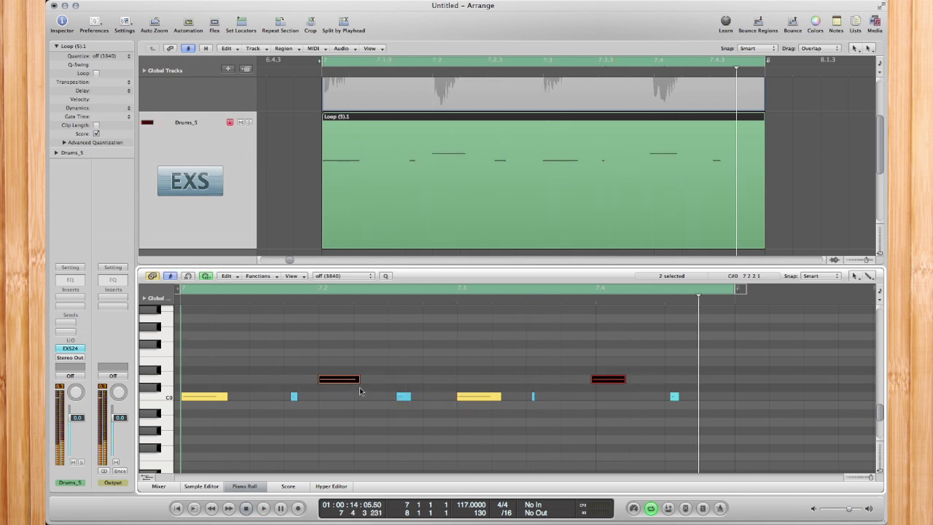
# - Raise the four short cyan notes one semitone to C#0 and play the loop
pyautogui.click(294, 396)
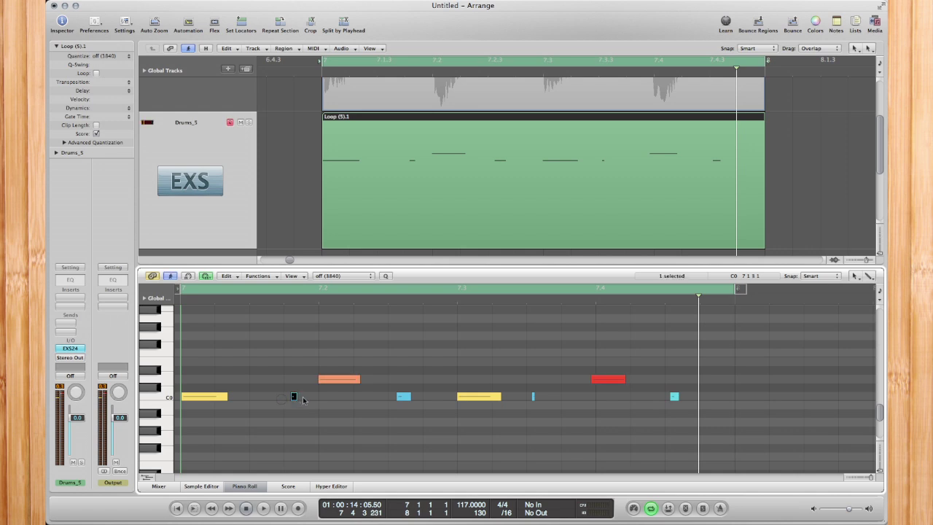
pyautogui.keyDown('shift'); pyautogui.click(403, 396); pyautogui.keyUp('shift')
pyautogui.keyDown('shift'); pyautogui.click(533, 397); pyautogui.keyUp('shift')
pyautogui.keyDown('shift'); pyautogui.click(674, 397); pyautogui.keyUp('shift')
pyautogui.moveTo(294, 396); pyautogui.dragTo(293, 388)
pyautogui.press('space')
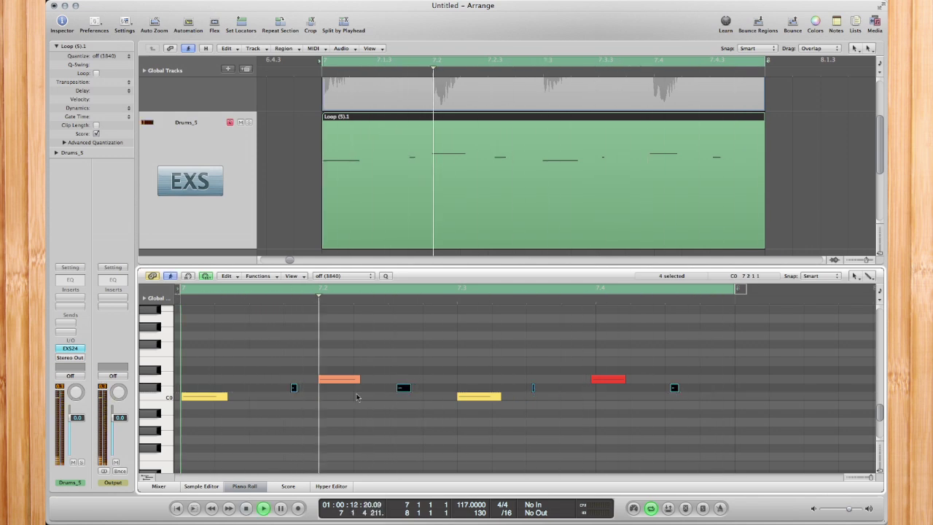
# - Move one cyan note up to E0 and replay the loop
pyautogui.click(404, 388)
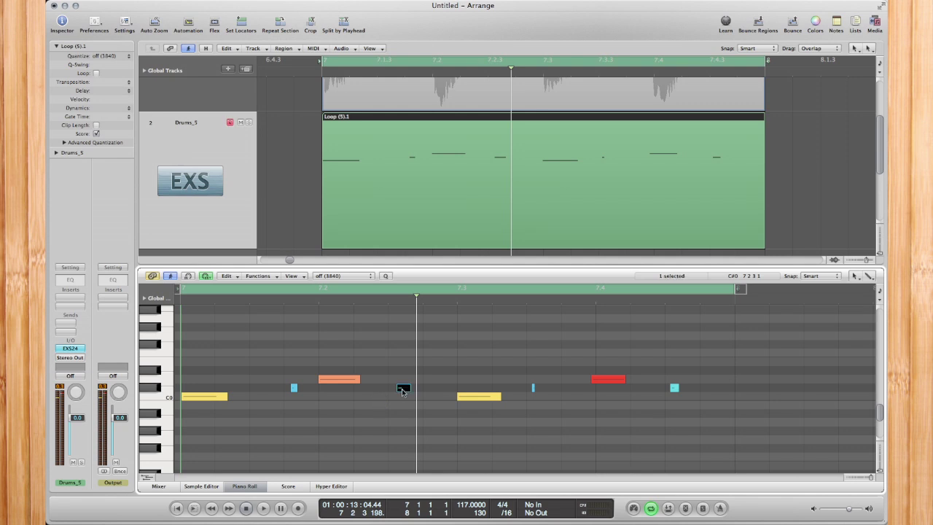
pyautogui.moveTo(403, 387); pyautogui.dragTo(402, 363)
pyautogui.press('space')
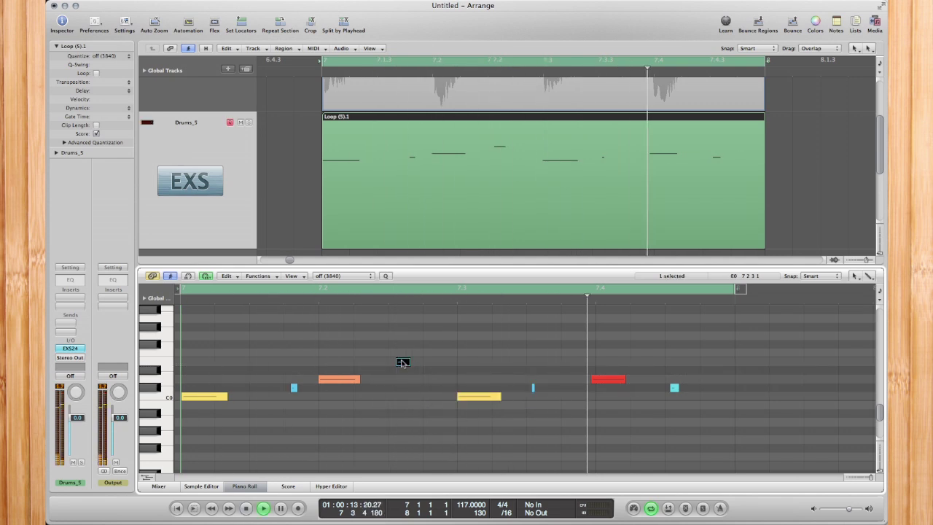
pyautogui.click(673, 383)
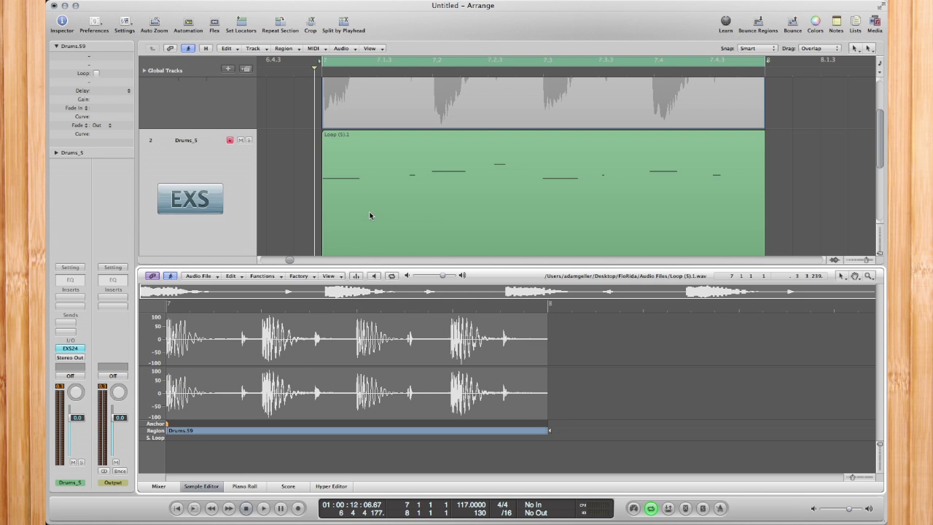
# - Copy the first yellow C0 note to 7 1 4 1 in Loop (5).1 and play it
pyautogui.click(401, 216)
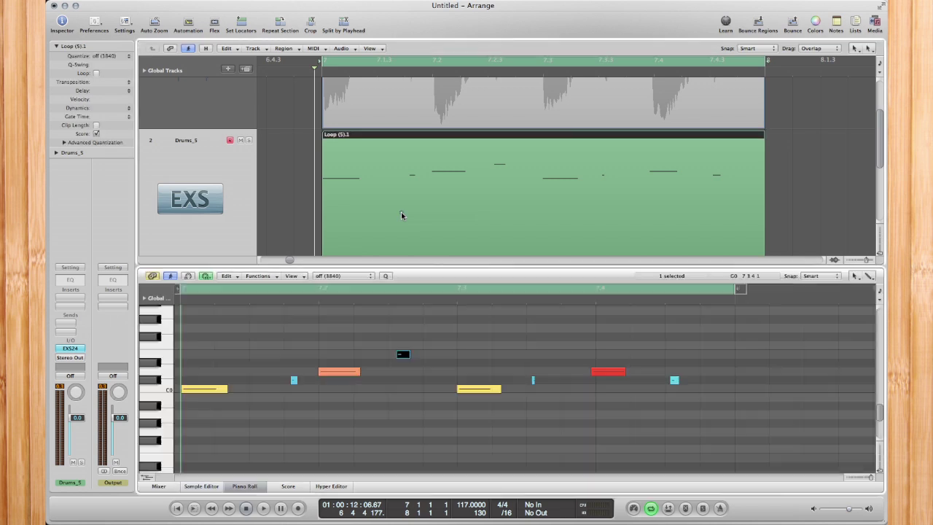
pyautogui.scroll(-1, 401, 211)
pyautogui.moveTo(222, 395); pyautogui.dragTo(306, 394)
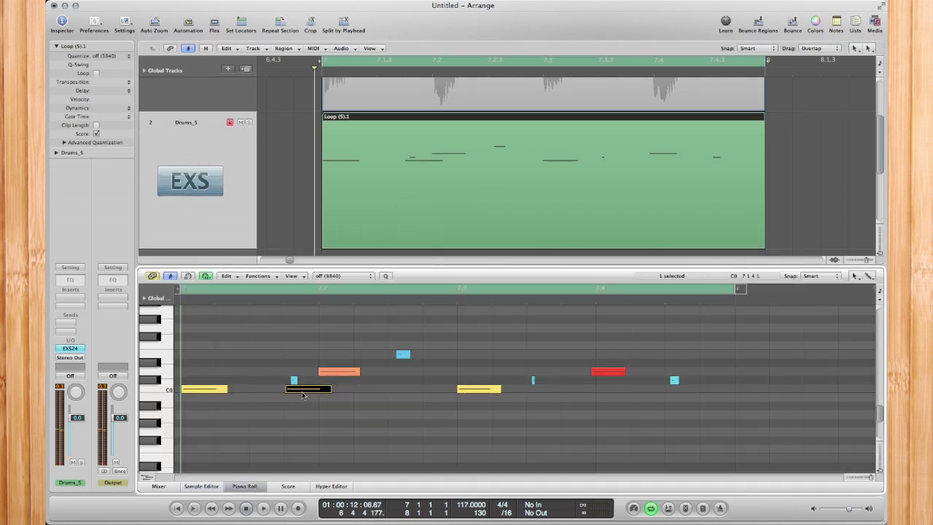
pyautogui.press('space')
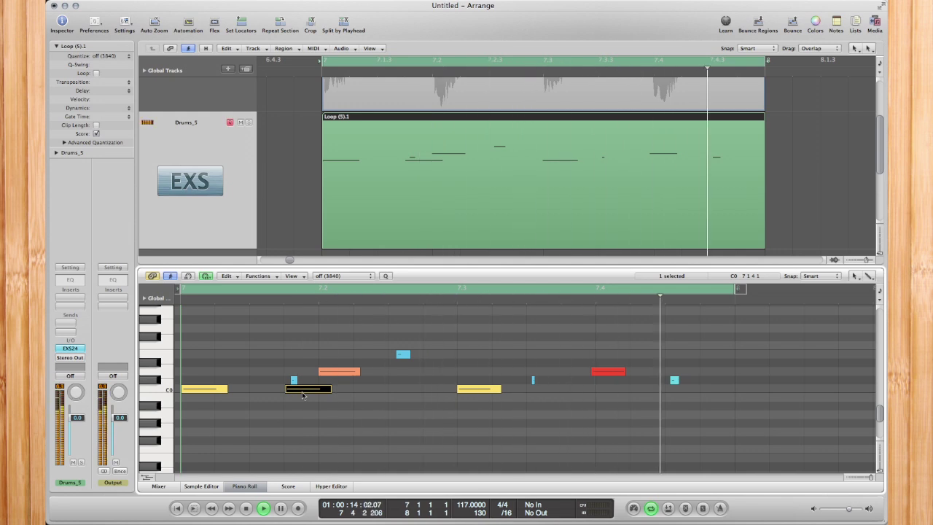